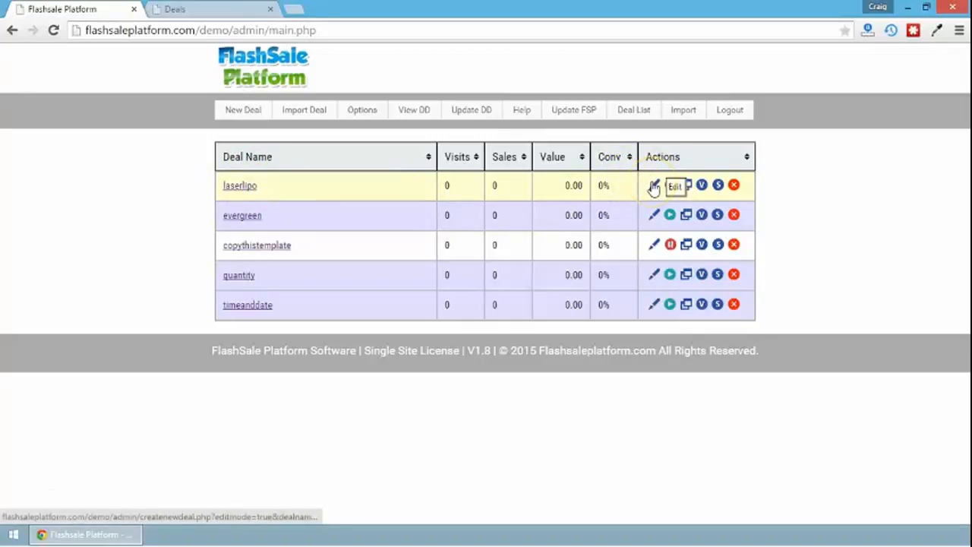
Step: Open the laserlipo deal for editing and set its Deal Directory button text to "Laser Lipo"
left_click(653, 186)
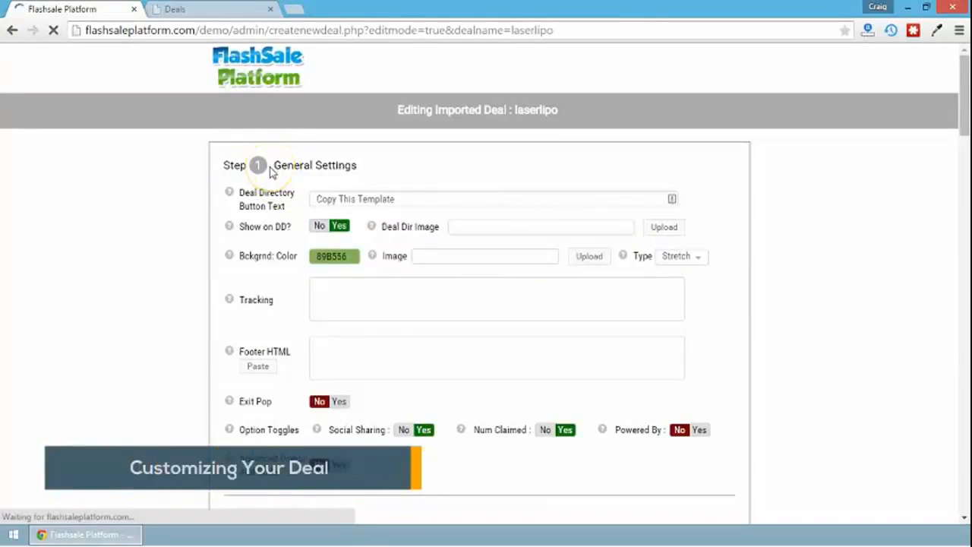
mouse_move(284, 195)
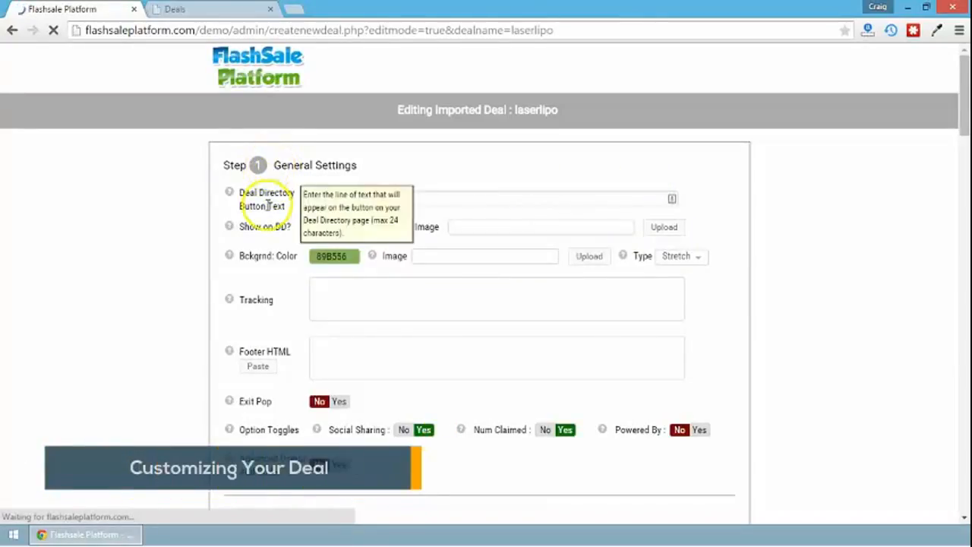
left_click(223, 10)
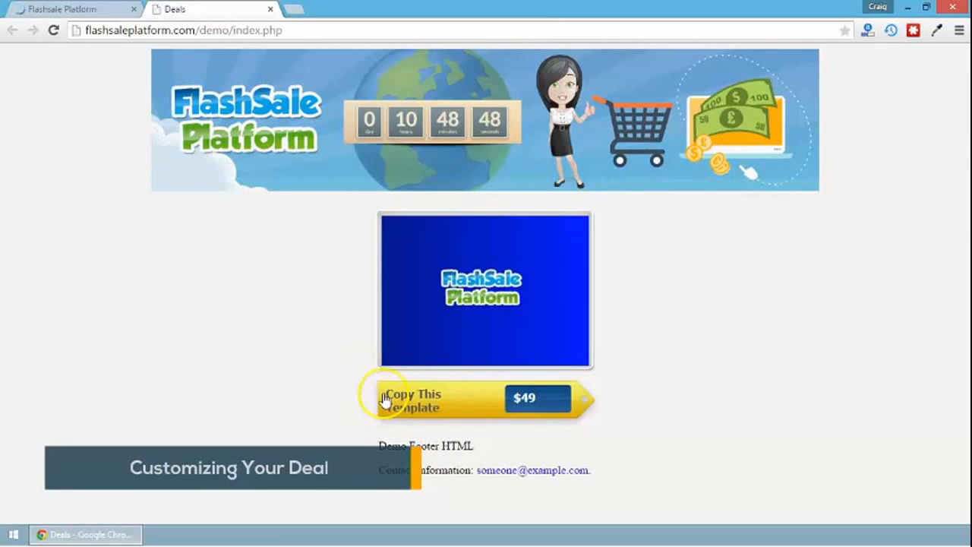
left_click(52, 7)
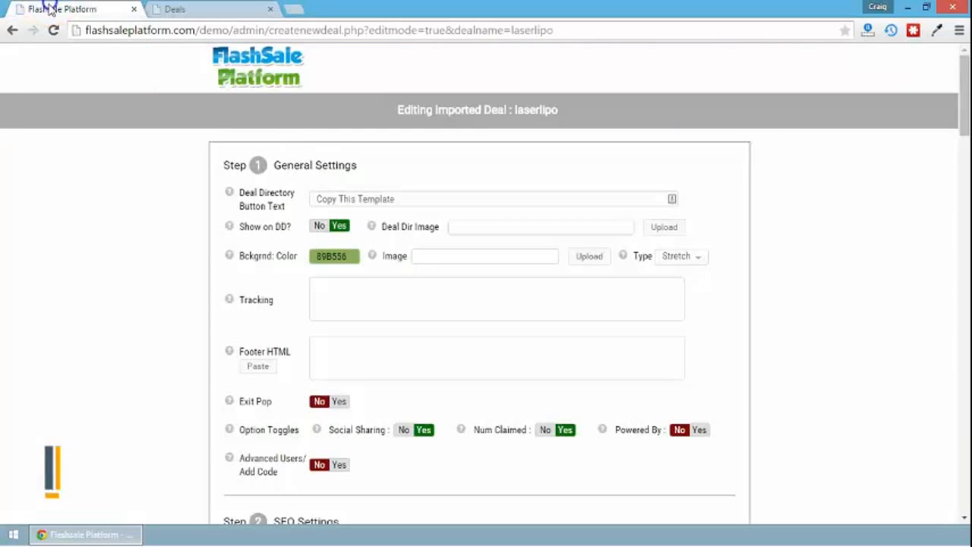
triple_click(410, 199)
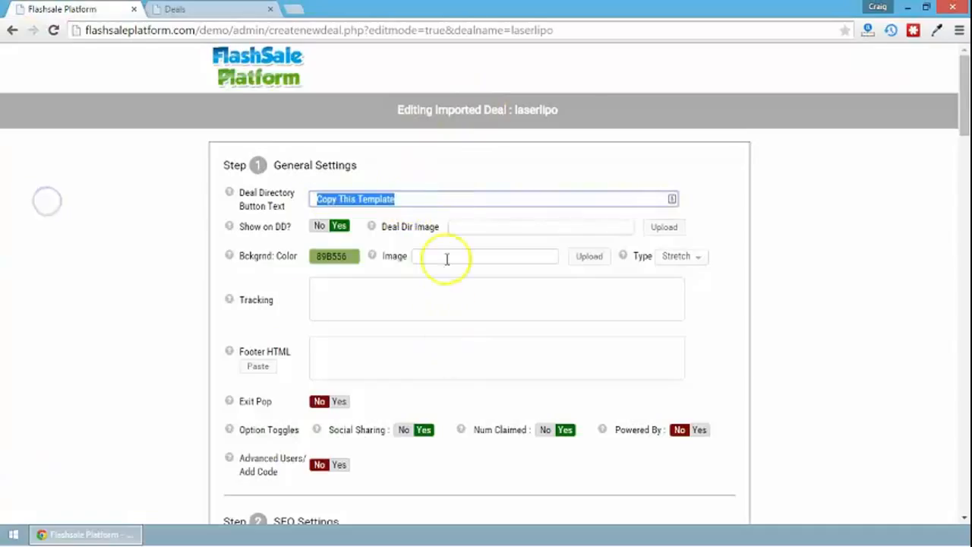
type("Laser Lipo")
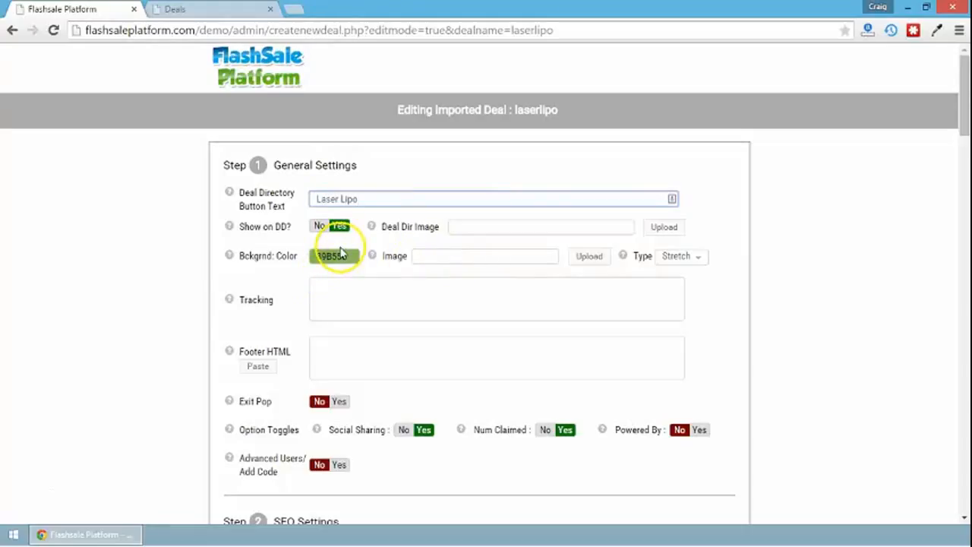
Step: Upload laserlipo.jpg from the deal_image folder as the Deal Directory image
scroll(320, 223, "down", 1)
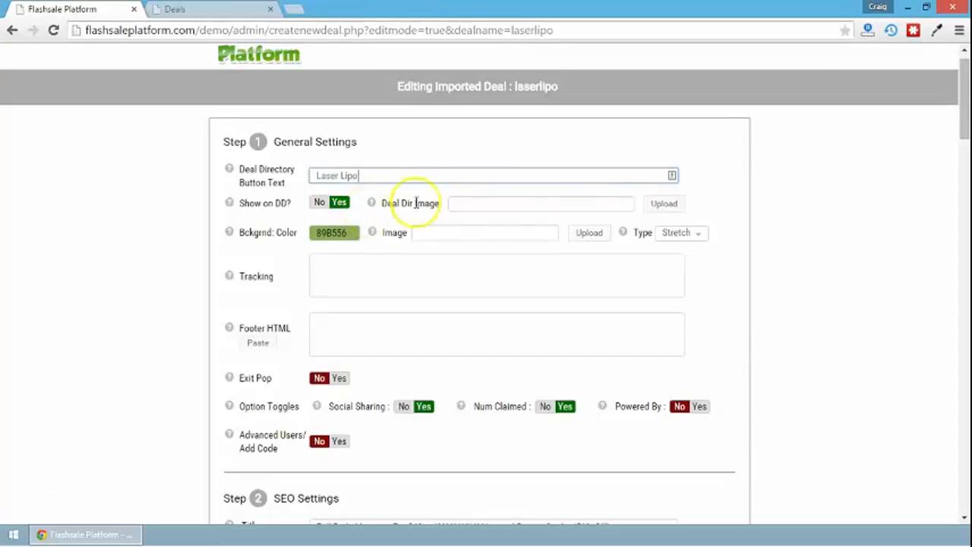
mouse_move(408, 200)
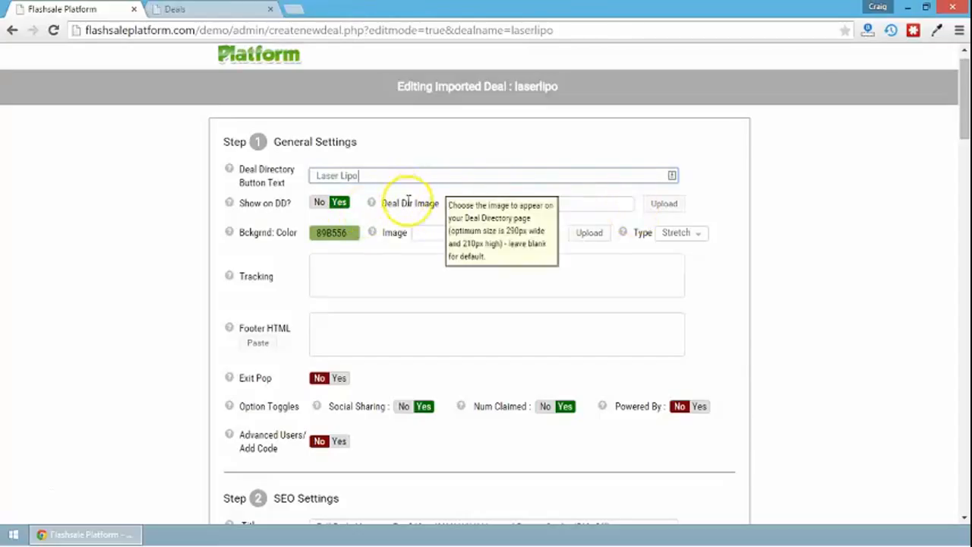
left_click(195, 9)
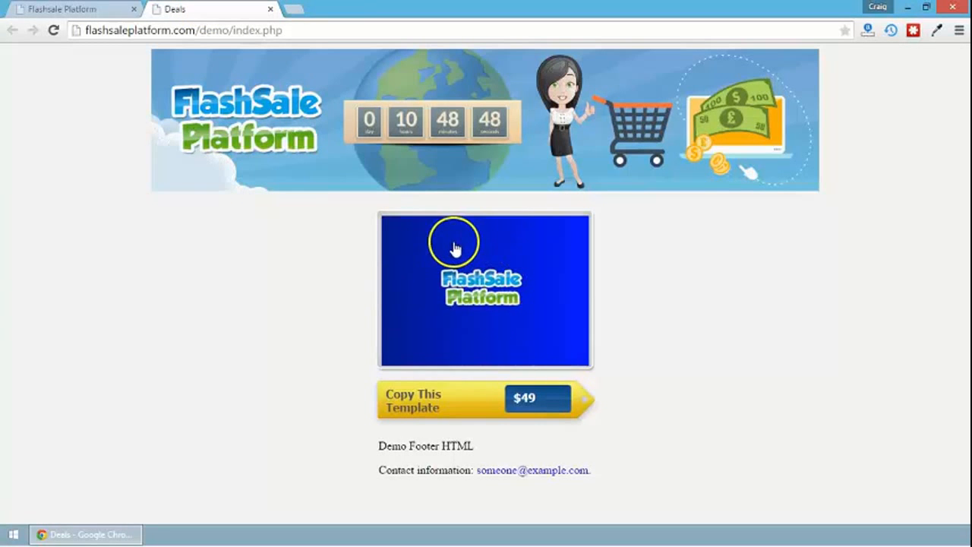
left_click(102, 10)
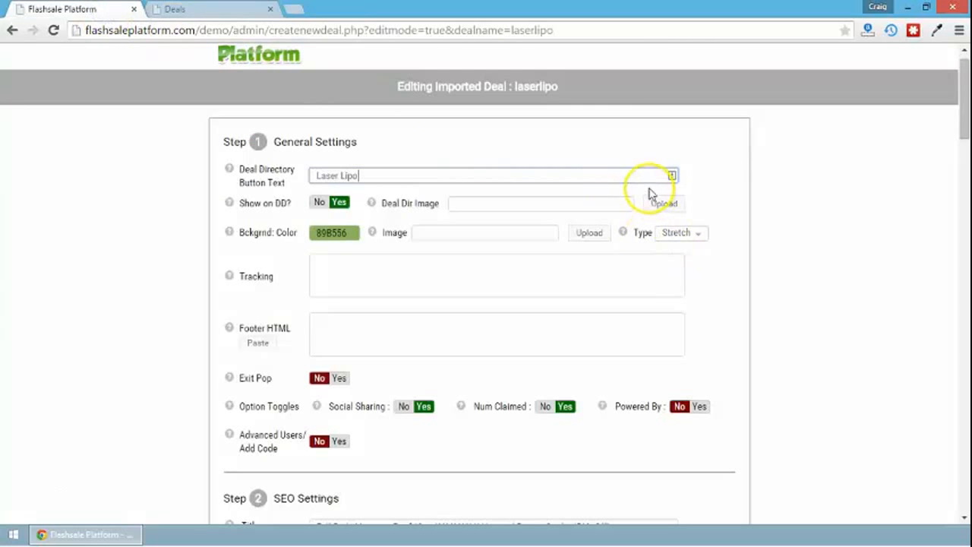
left_click(656, 205)
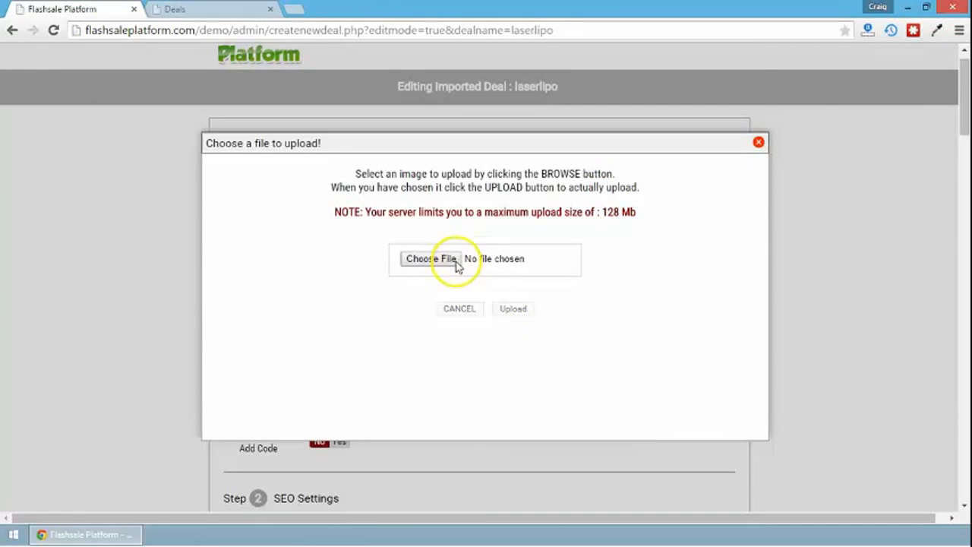
left_click(454, 260)
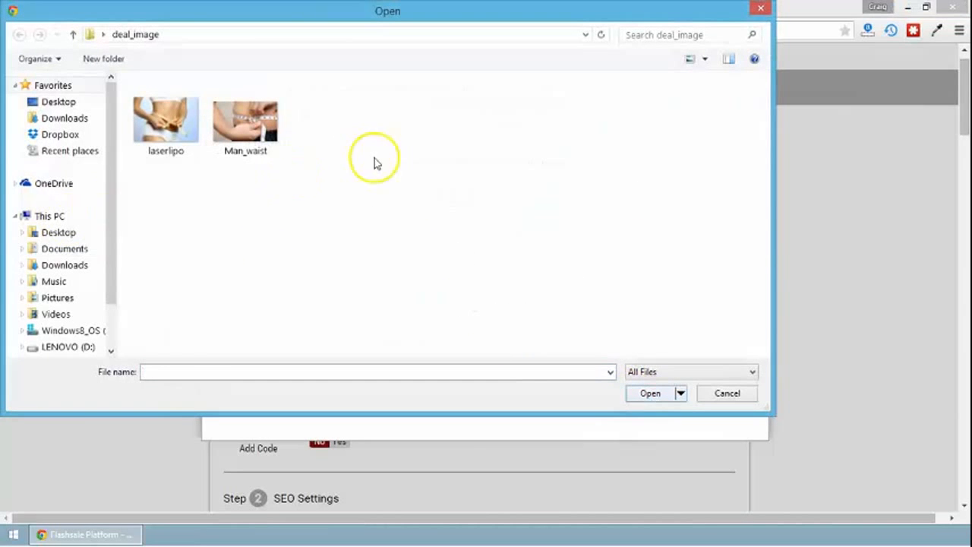
left_click(182, 126)
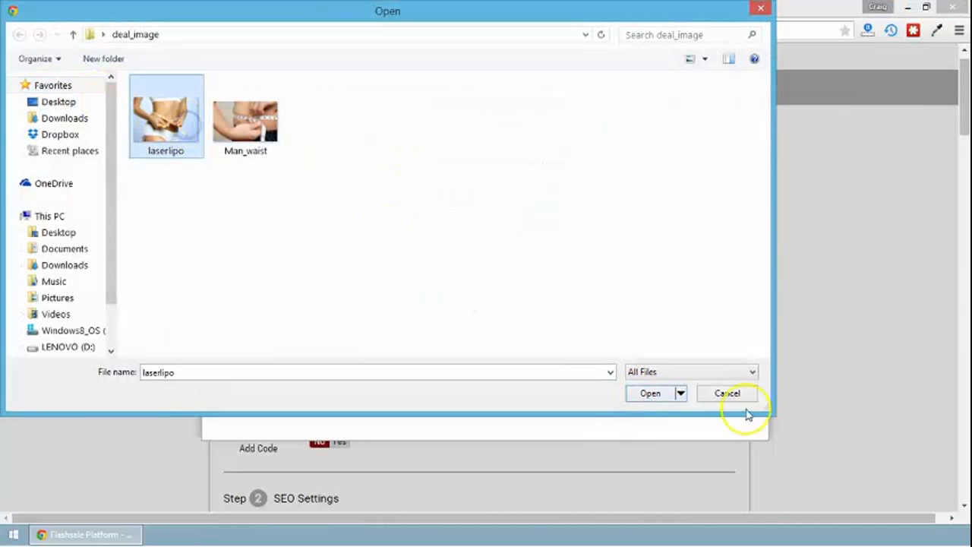
left_click(658, 394)
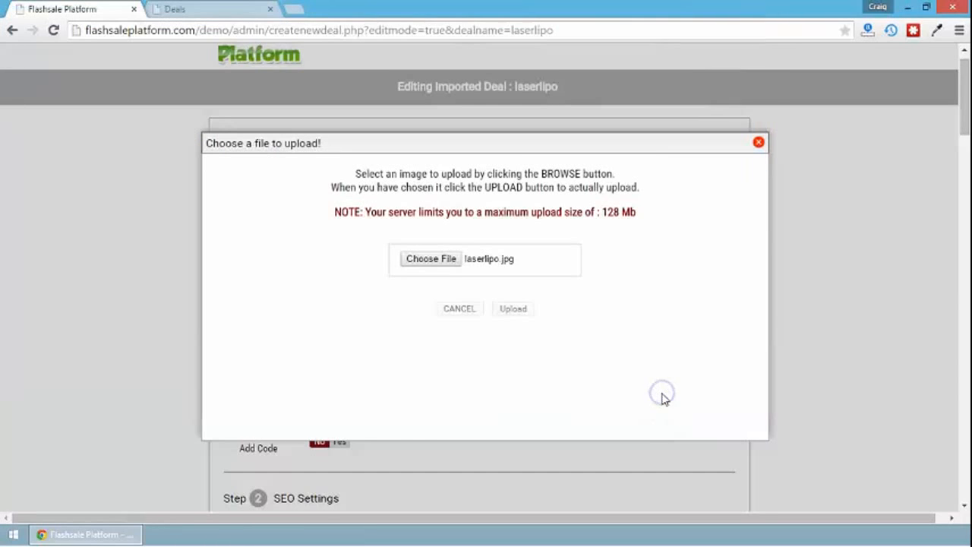
left_click(519, 311)
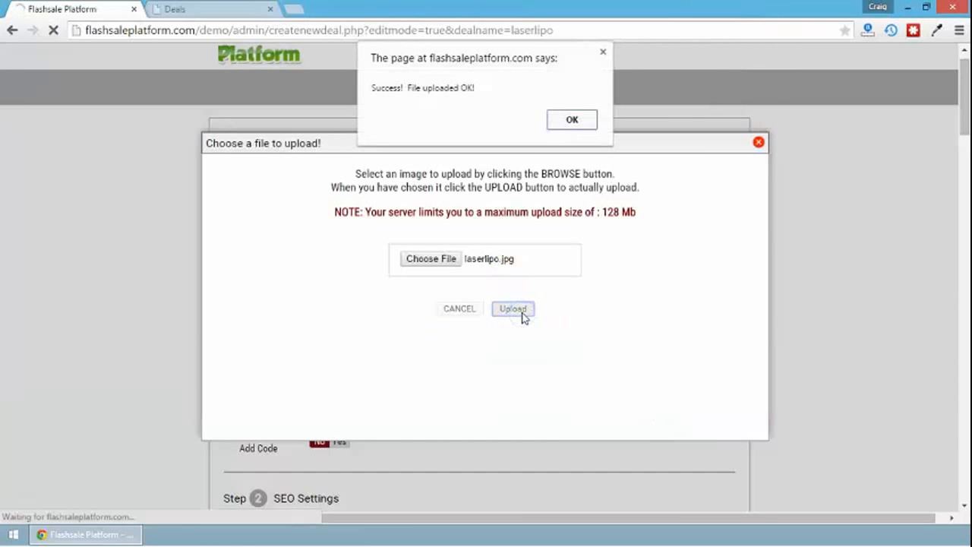
left_click(582, 127)
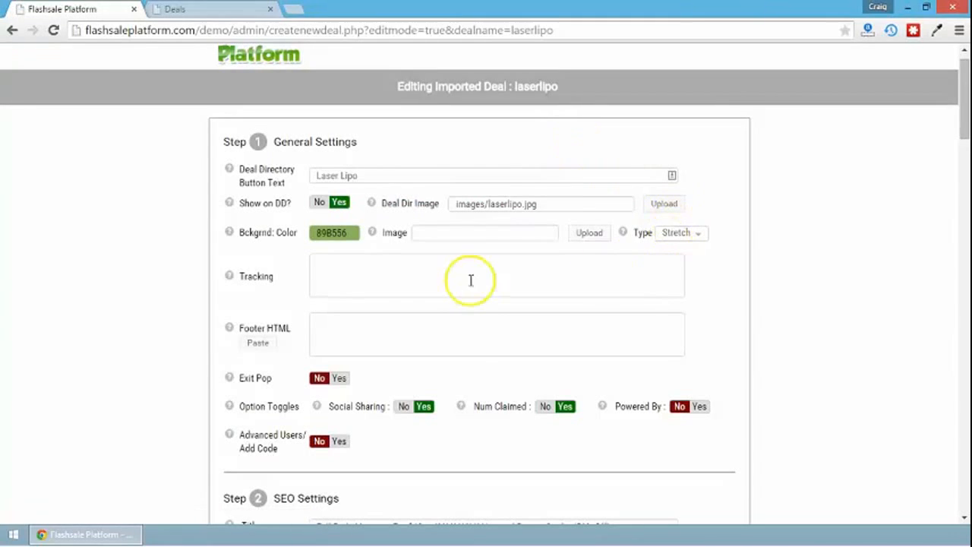
Step: Examine the deal's background color picker, background image field and the available background type options
mouse_move(230, 237)
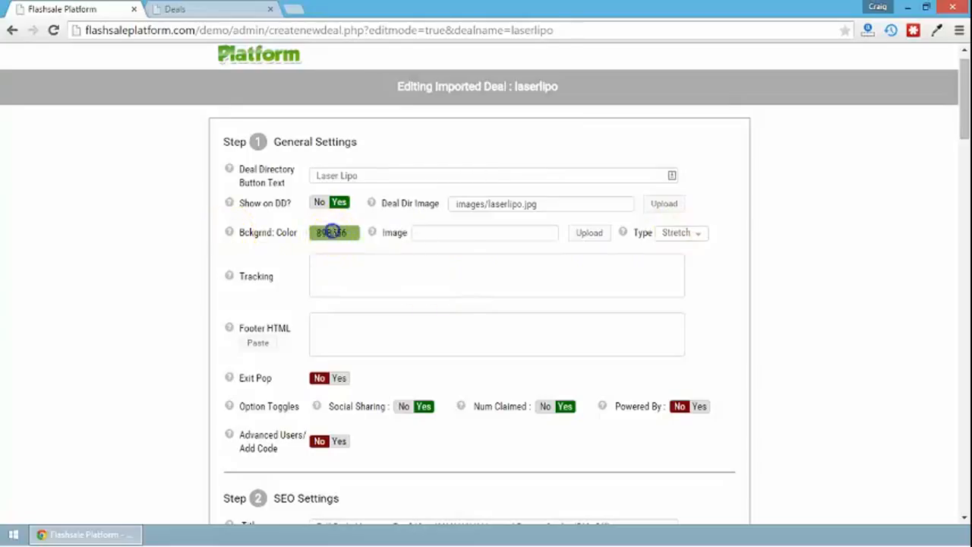
left_click(331, 232)
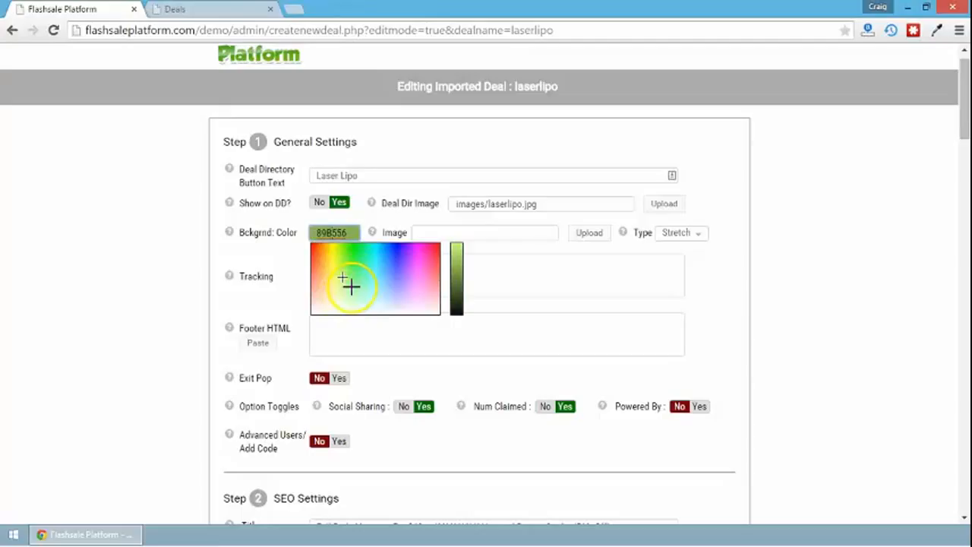
left_click(432, 233)
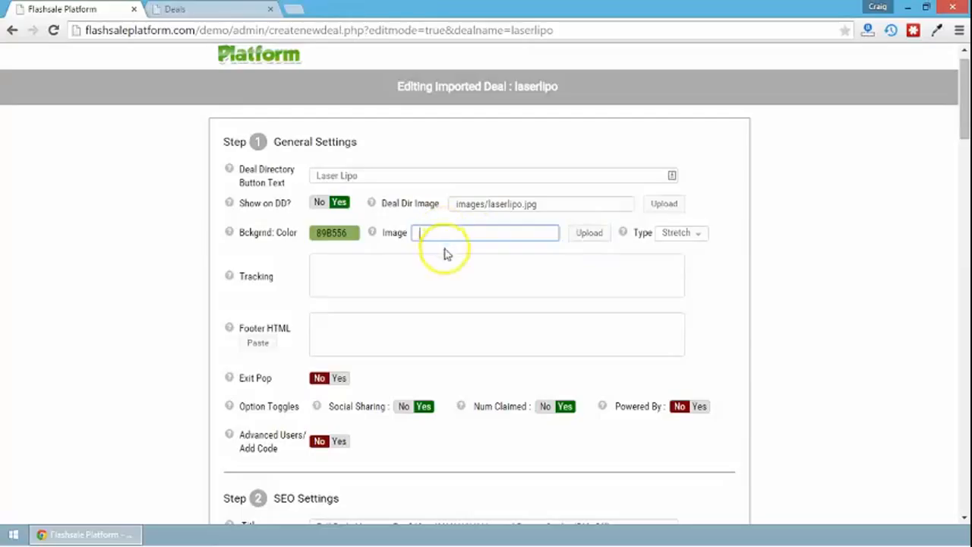
left_click(696, 234)
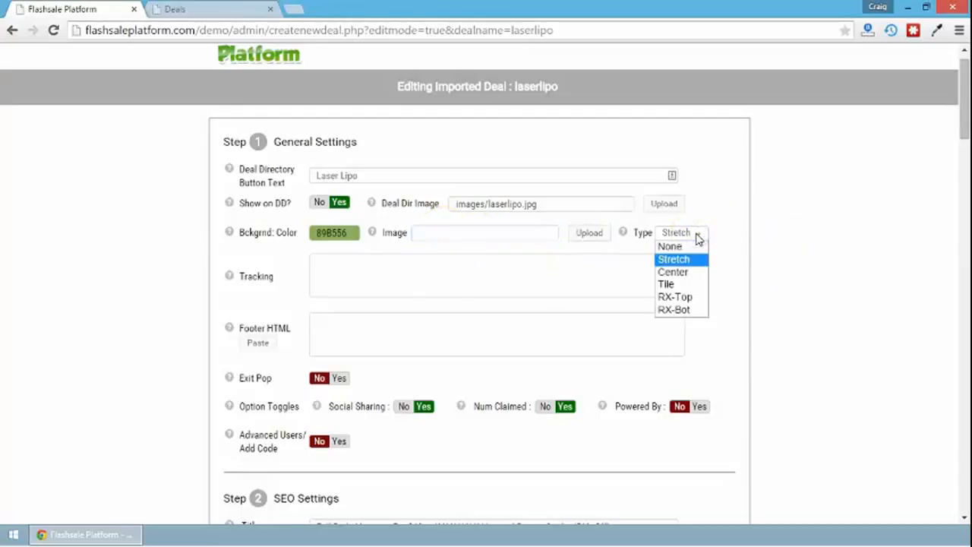
scroll(699, 239, "up", 1)
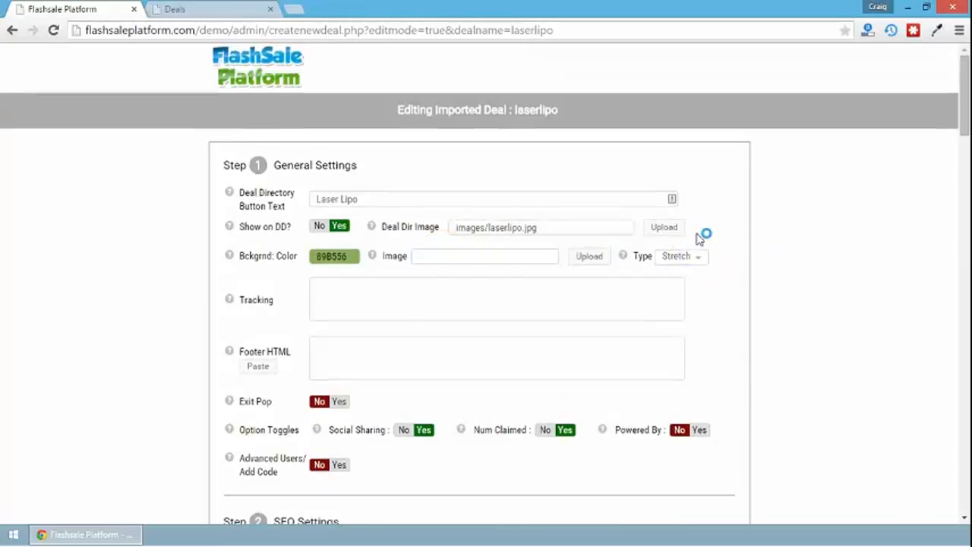
left_click(490, 253)
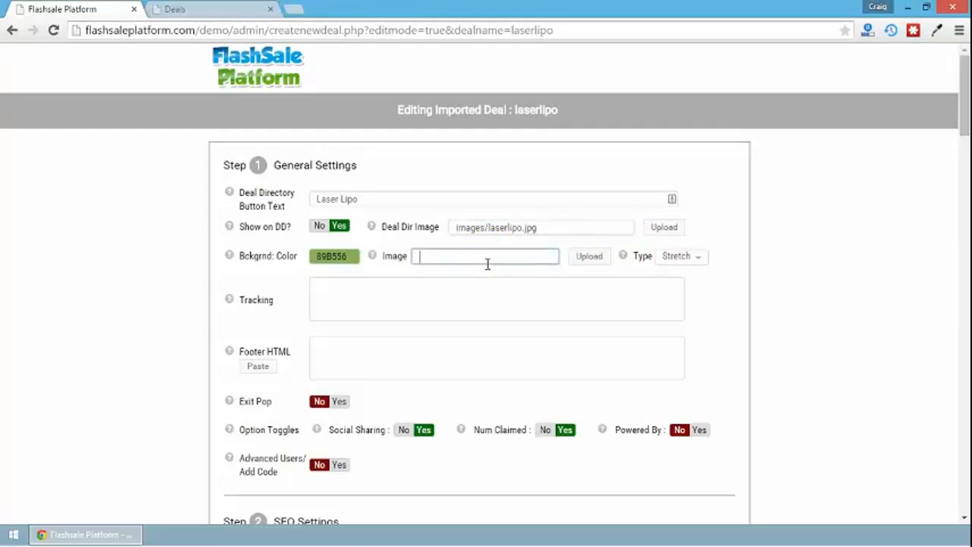
left_click(488, 256)
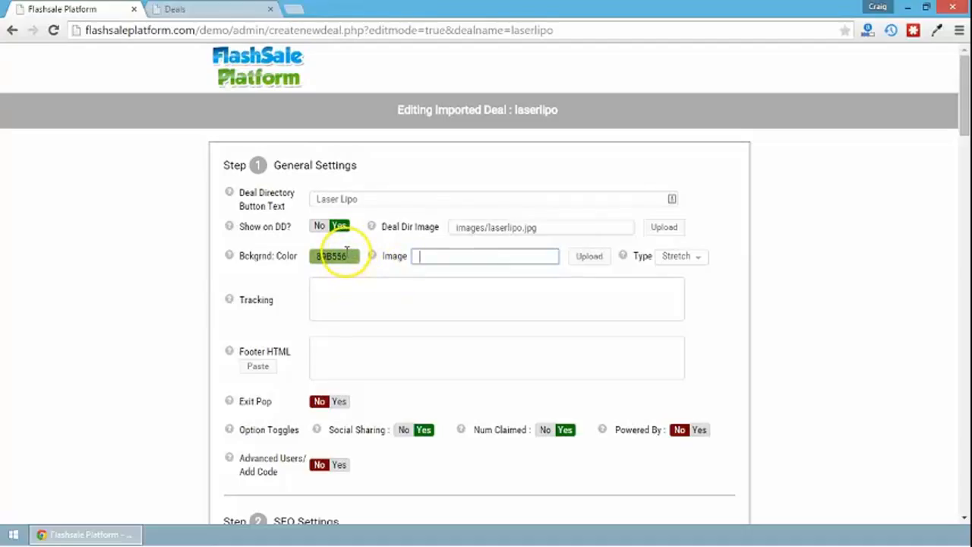
Step: Insert the ready-made footer code into the deal's Footer HTML field
scroll(235, 296, "down", 1)
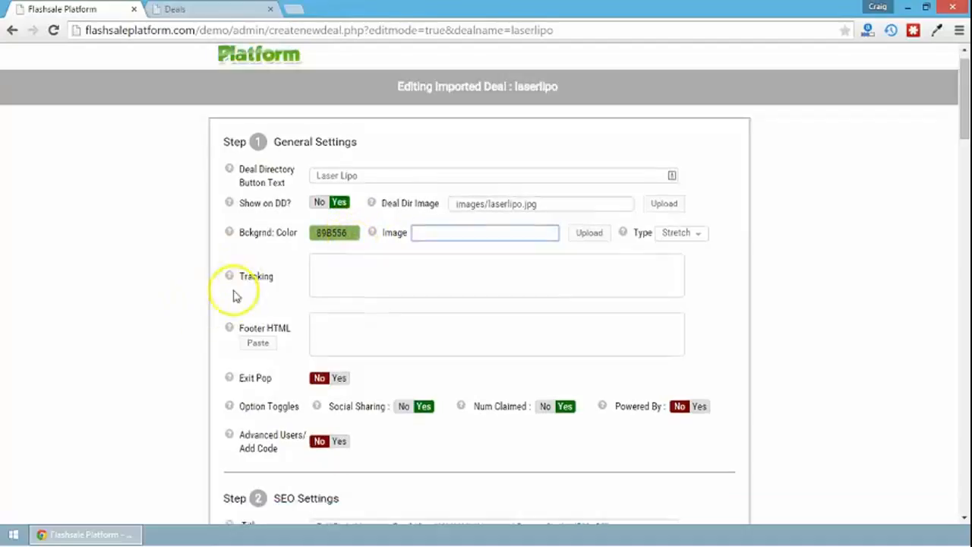
mouse_move(231, 277)
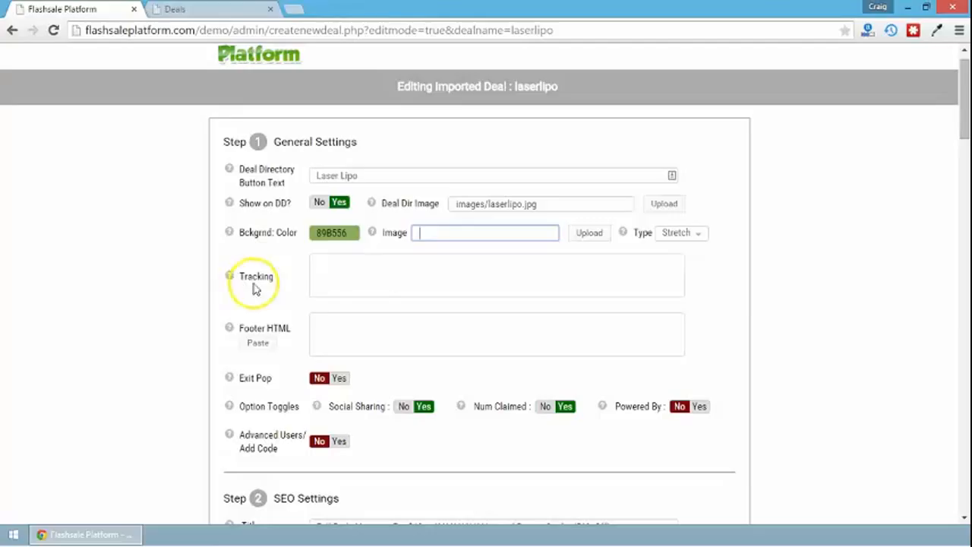
left_click(323, 282)
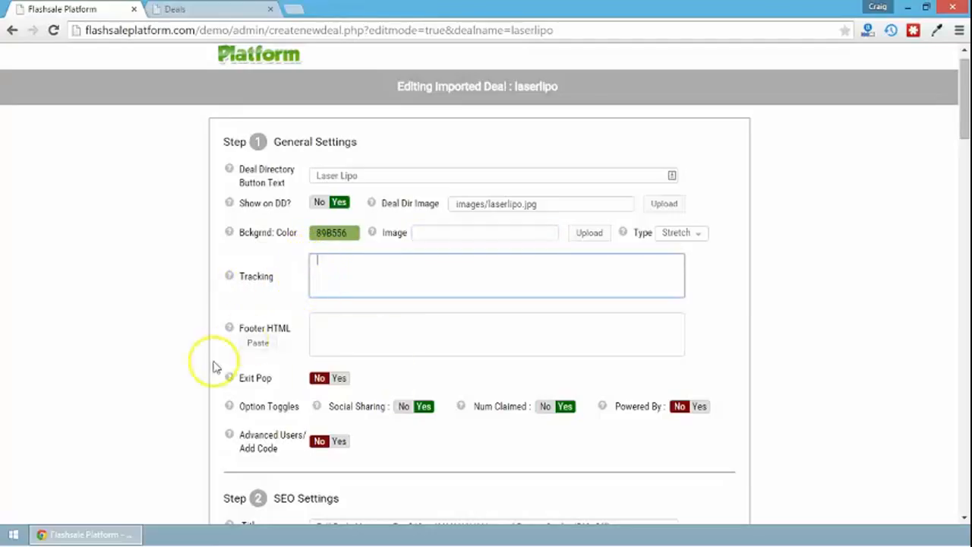
mouse_move(245, 343)
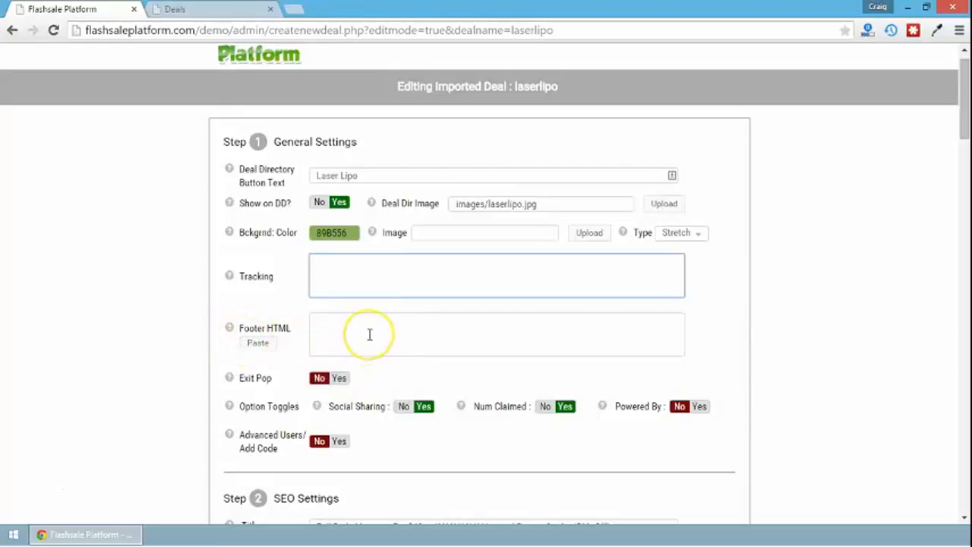
left_click(255, 344)
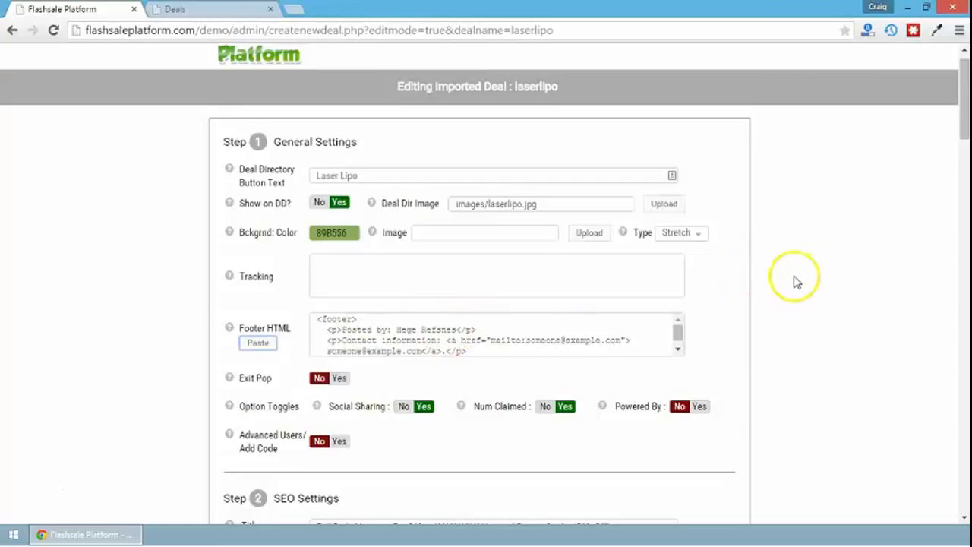
Step: Enable the exit pop for the deal and activate its URL field
scroll(793, 279, "down", 1)
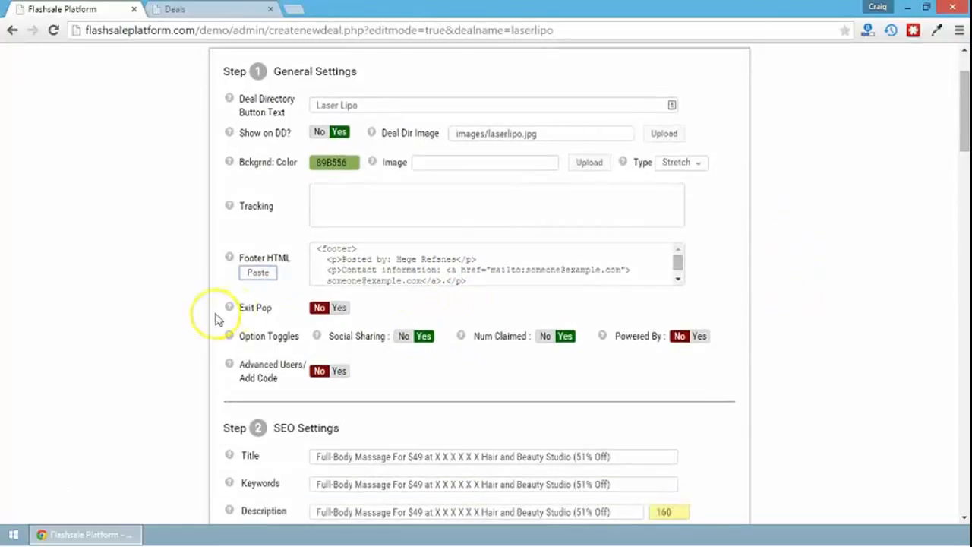
mouse_move(228, 309)
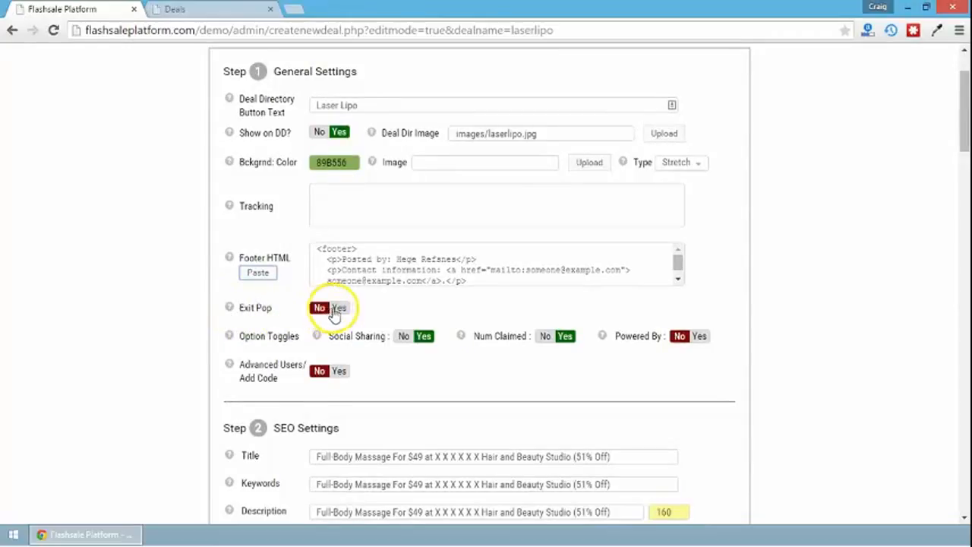
left_click(337, 309)
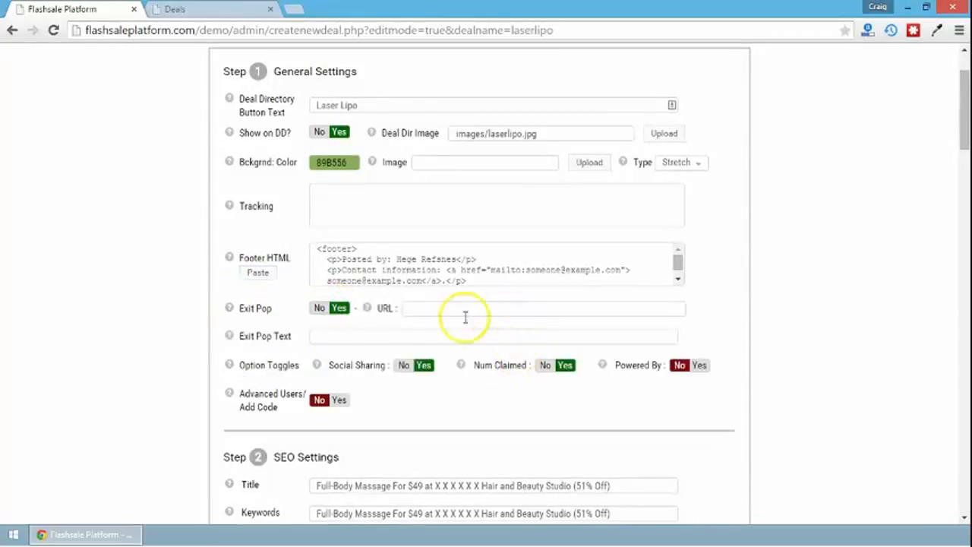
mouse_move(240, 338)
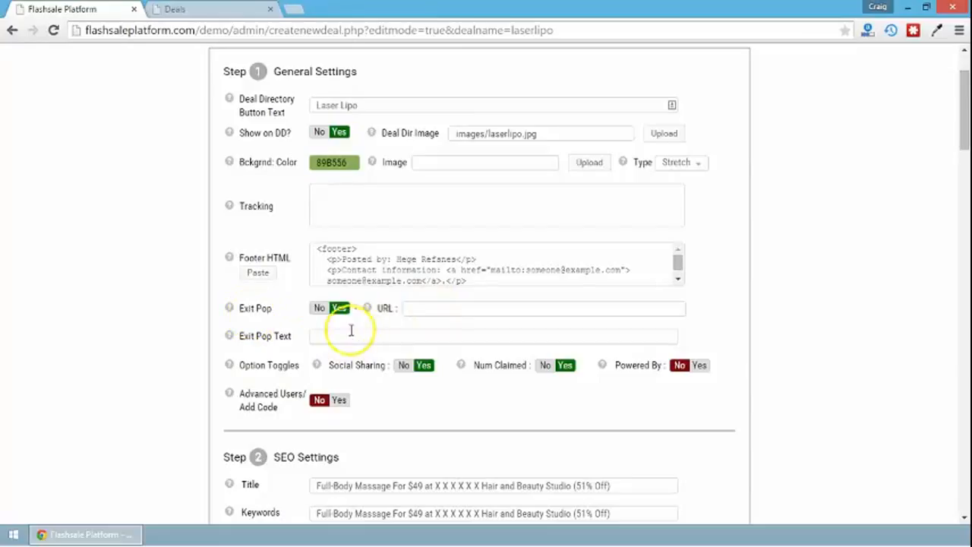
left_click(325, 335)
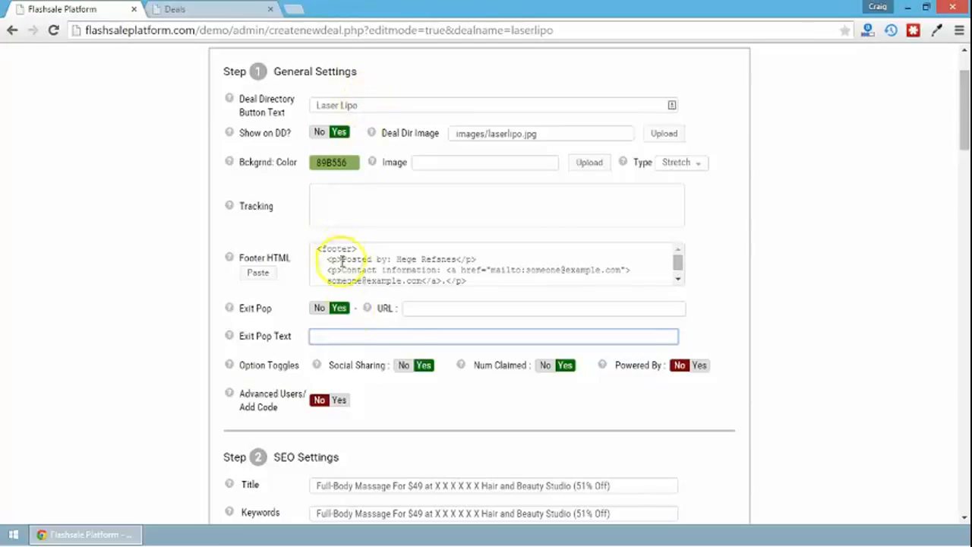
left_click(408, 305)
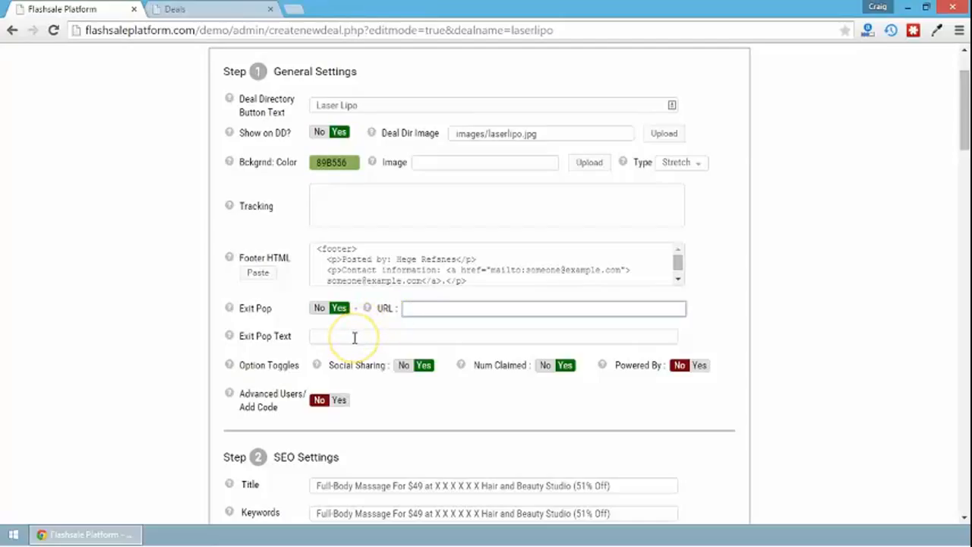
left_click(423, 304)
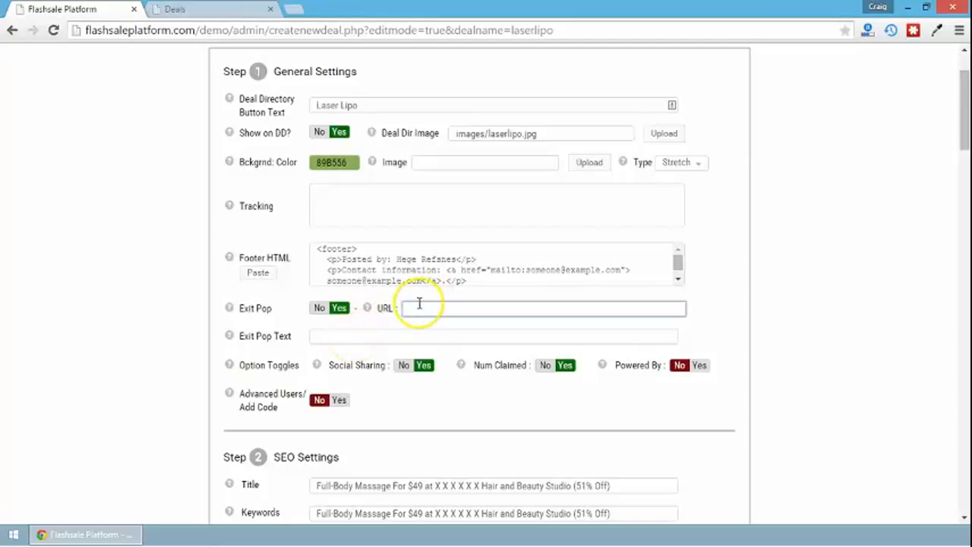
Step: Turn off the exit pop for the deal
scroll(419, 304, "down", 1)
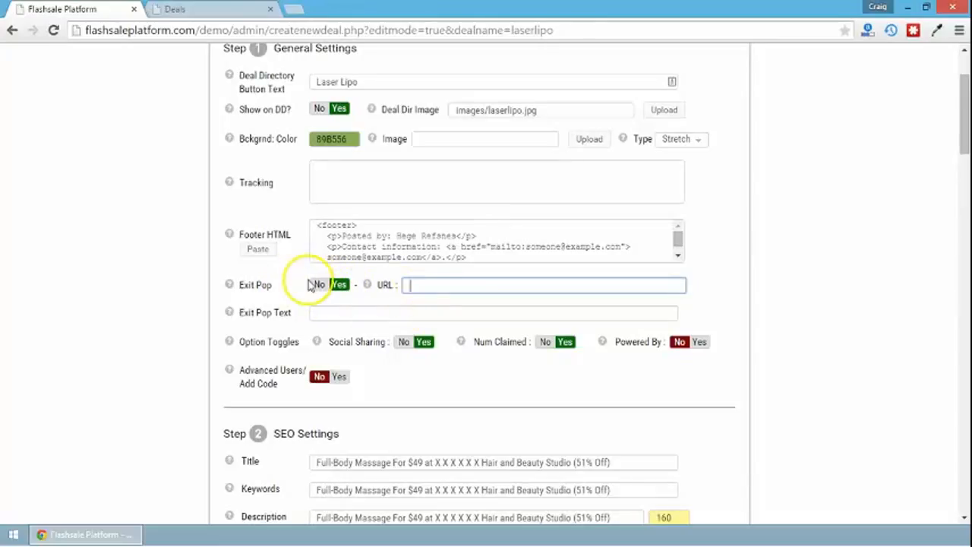
left_click(318, 285)
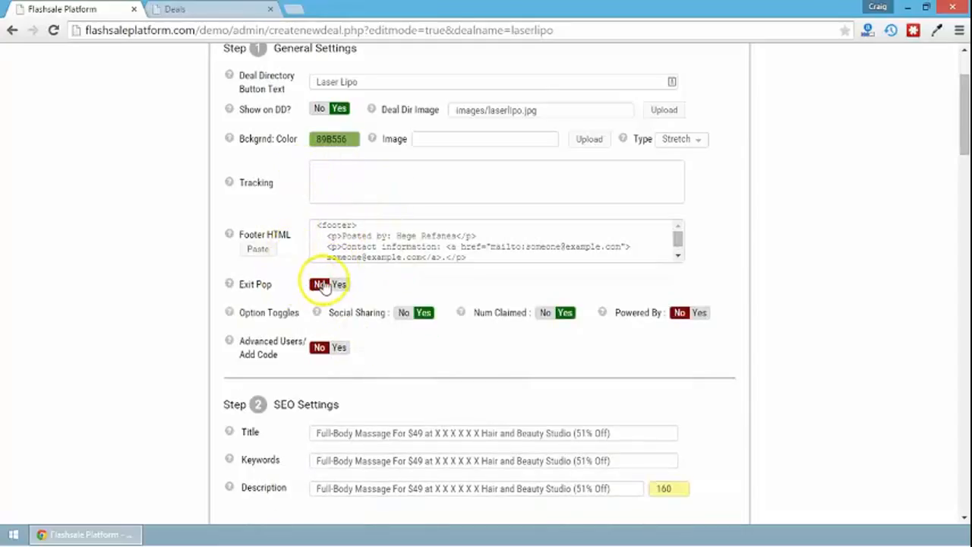
Step: Open the live laserlipo deal page from the deal directory to check its social sharing and claimed-count displays, and return to the deal's settings
scroll(327, 288, "down", 1)
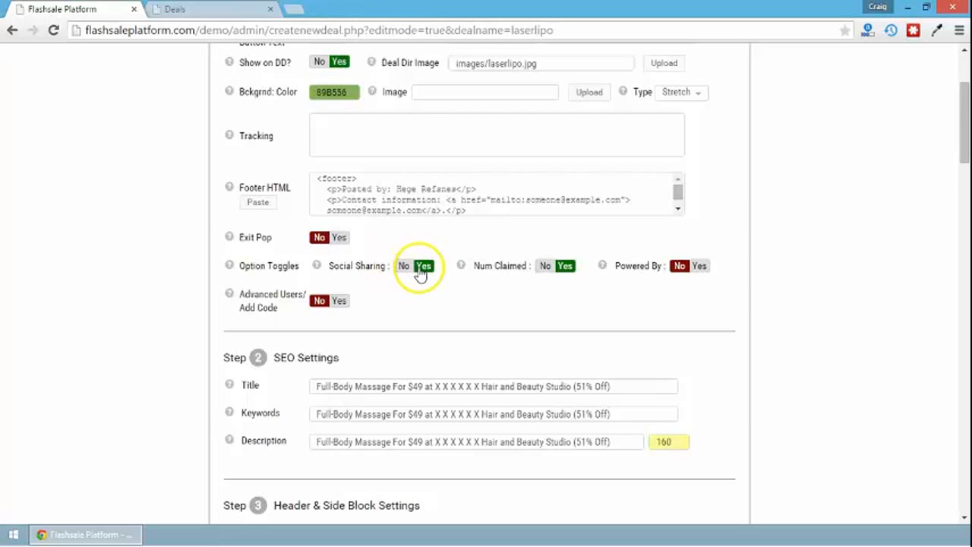
left_click(210, 11)
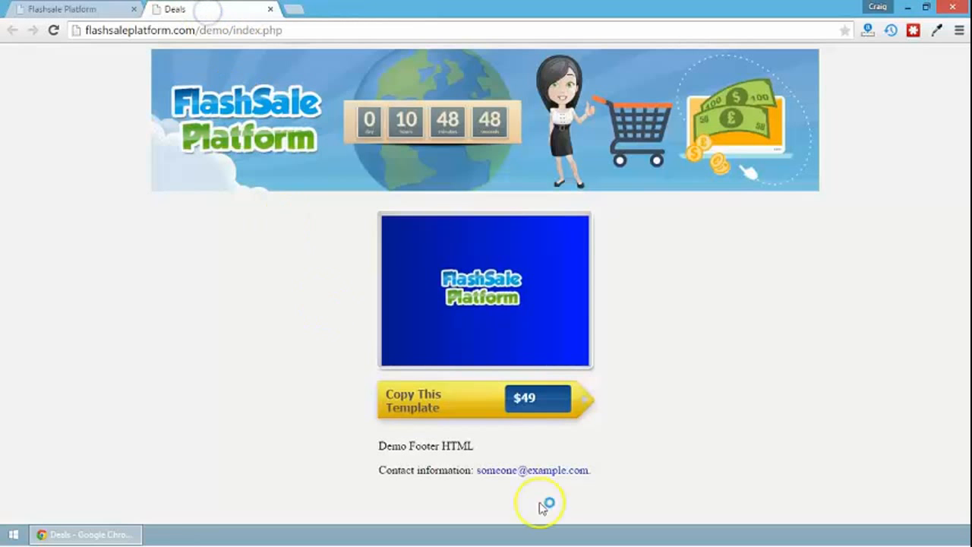
left_click(490, 313)
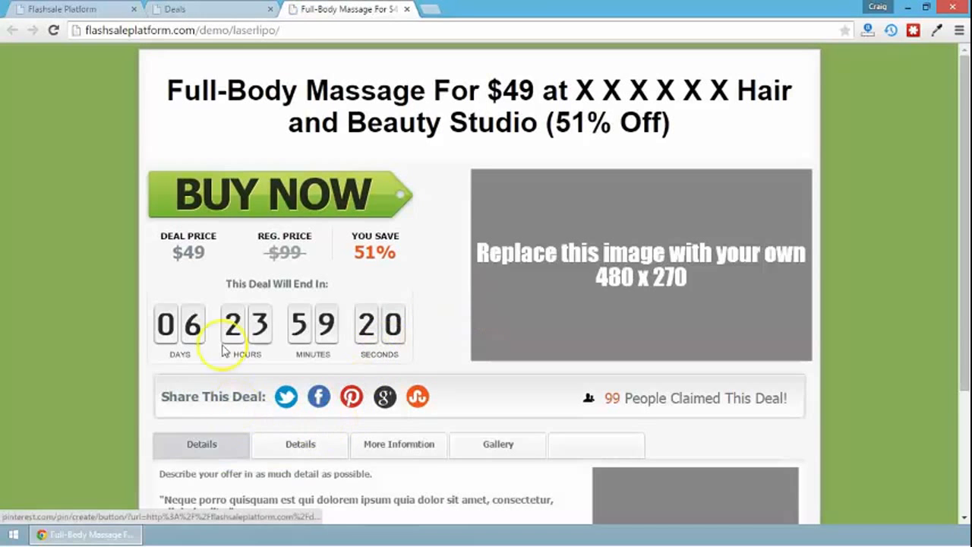
scroll(304, 410, "down", 1)
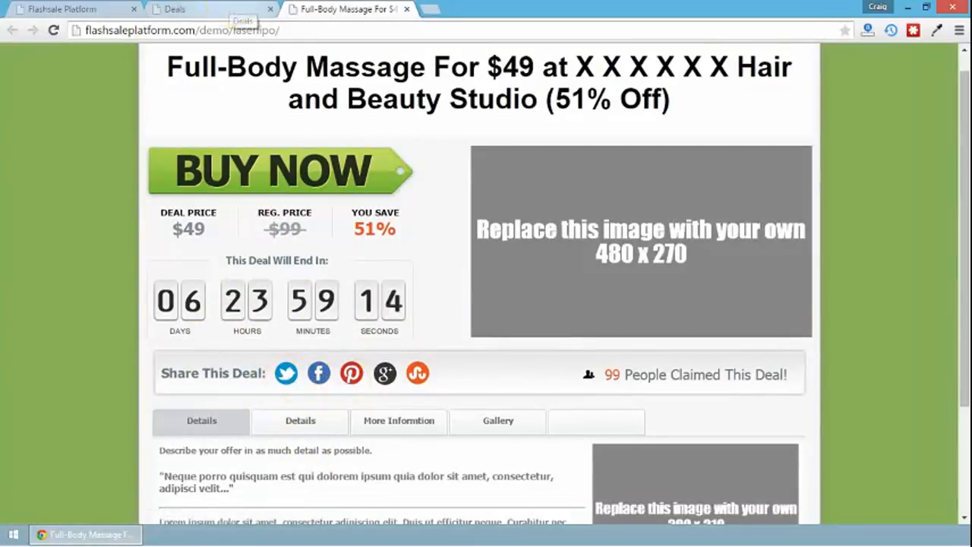
left_click(217, 8)
left_click(79, 8)
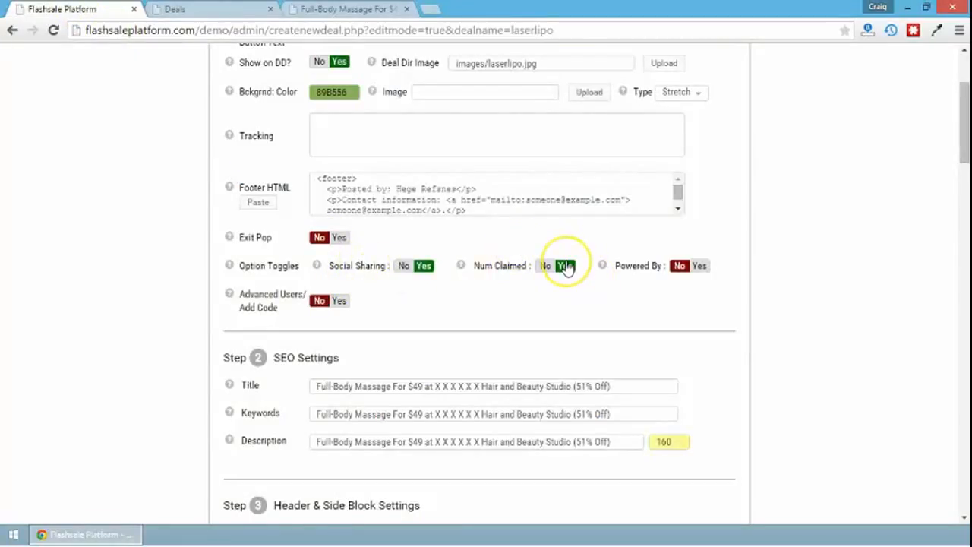
left_click(565, 267)
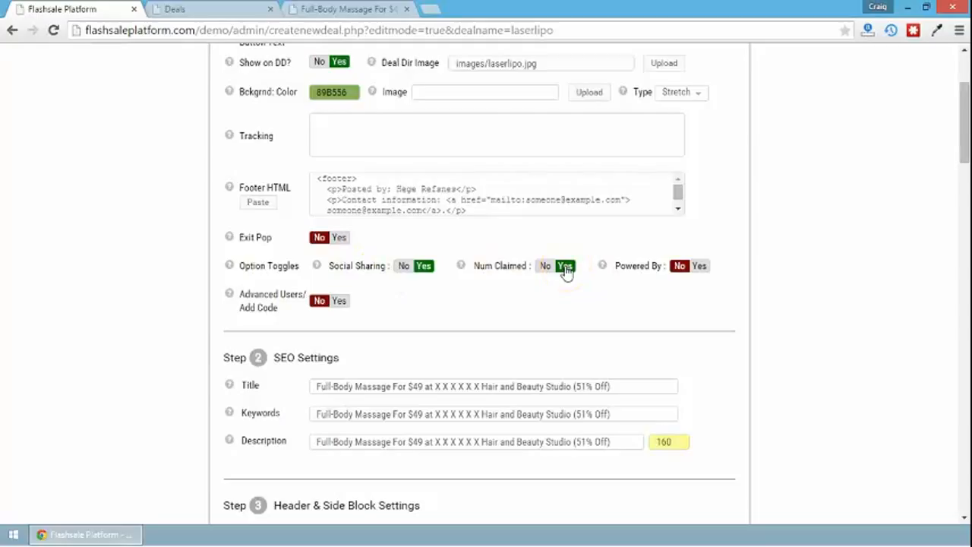
left_click(566, 267)
Step: Enable Advanced Users/Add Code with its location set to In Head, and activate the Custom Code field
scroll(530, 196, "down", 3)
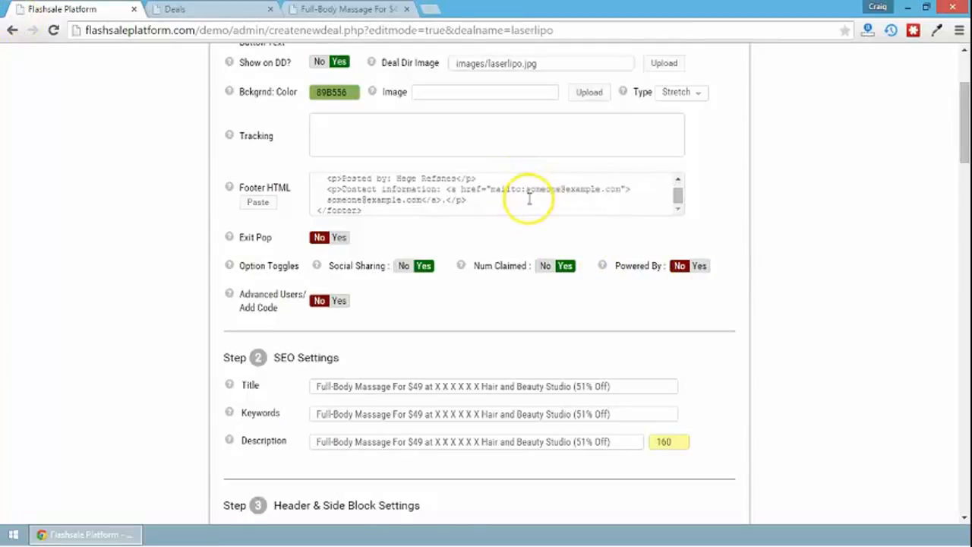
mouse_move(254, 282)
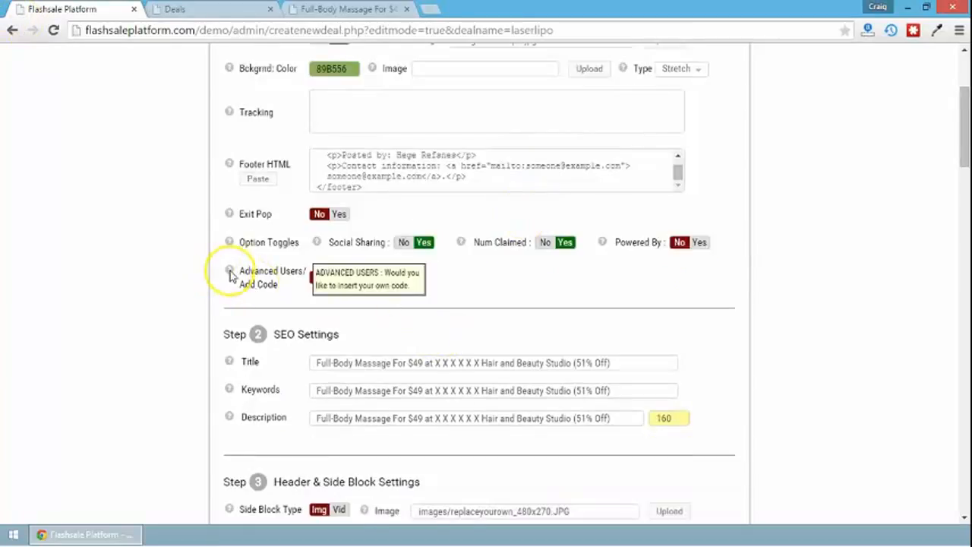
scroll(232, 275, "down", 1)
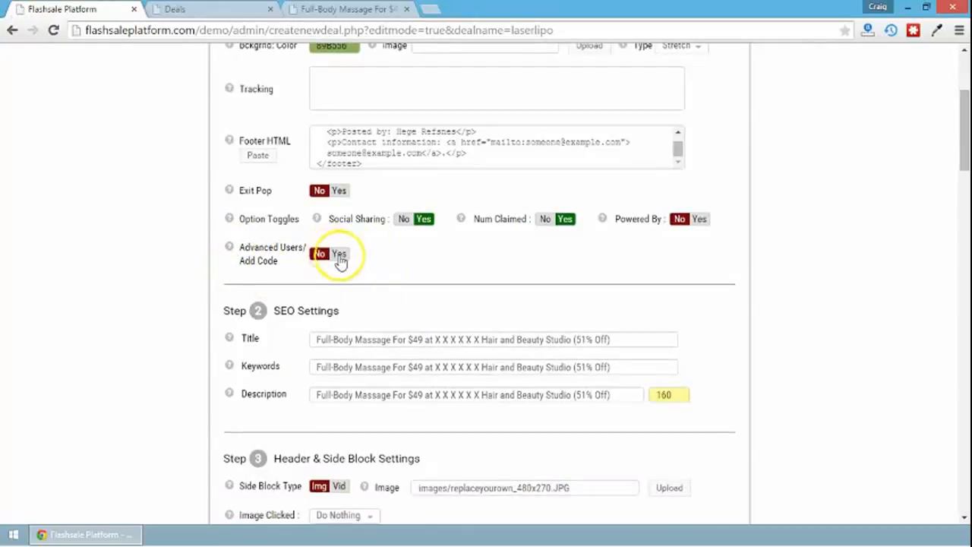
left_click(340, 255)
left_click(360, 293)
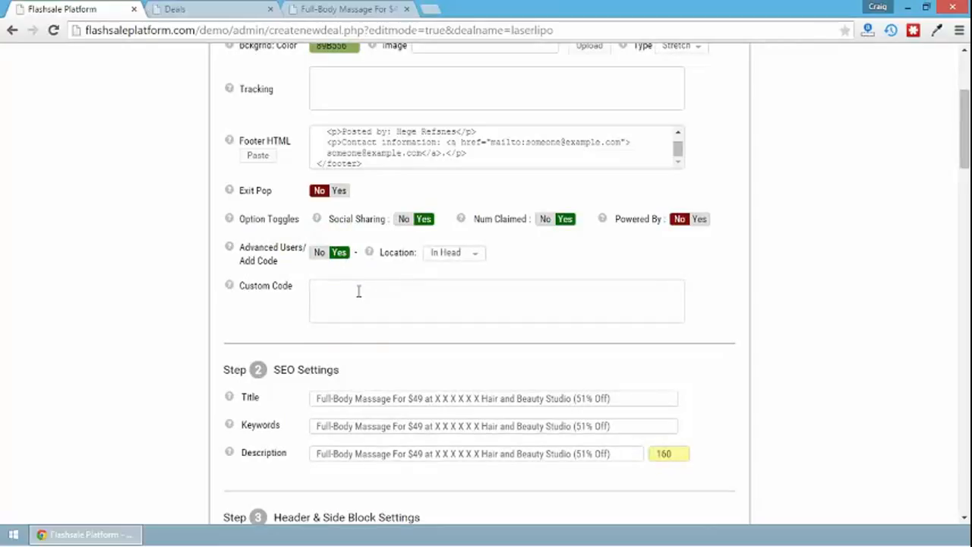
mouse_move(403, 258)
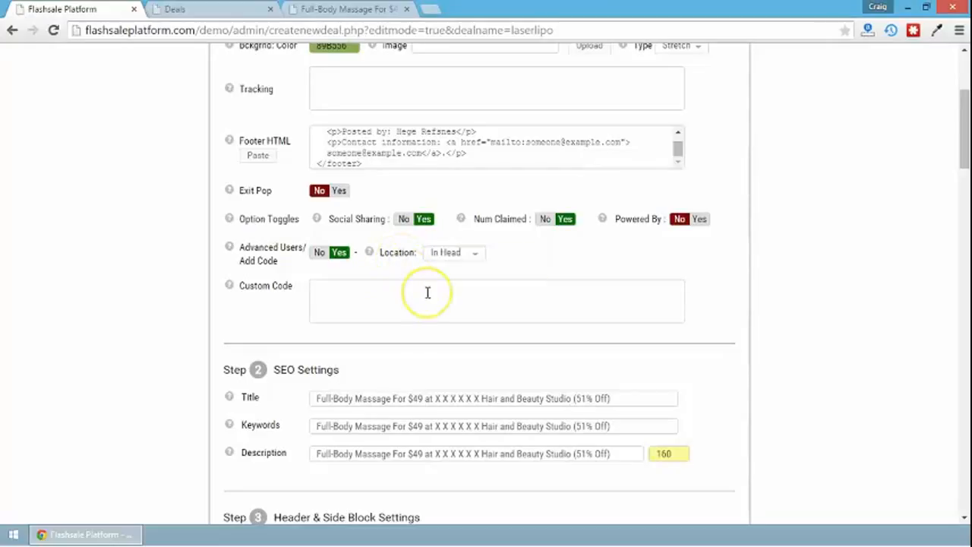
left_click(463, 254)
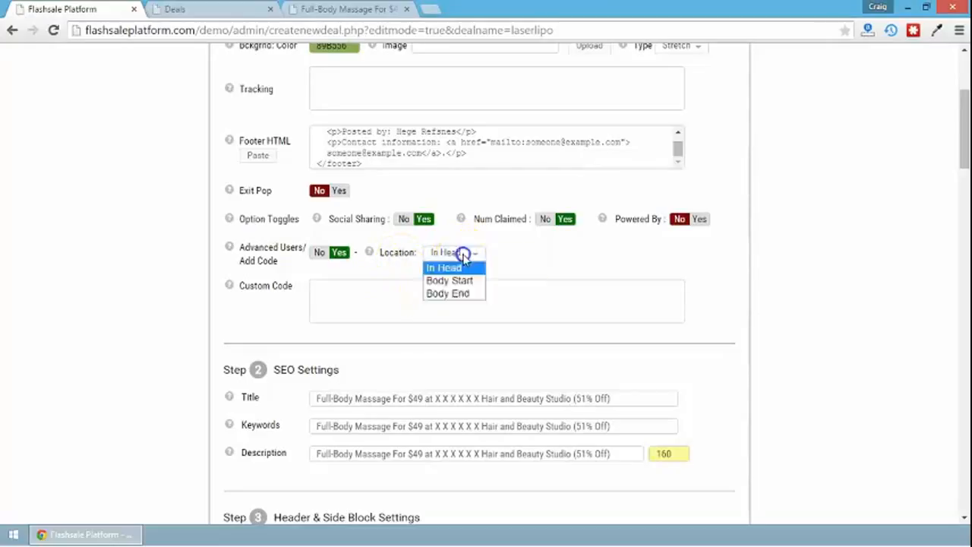
left_click(445, 270)
left_click(405, 292)
Step: Replace the SEO title with "Laser Lipolysis: Three Sessions for £69 at The Harley Street Clinic"
scroll(406, 290, "down", 1)
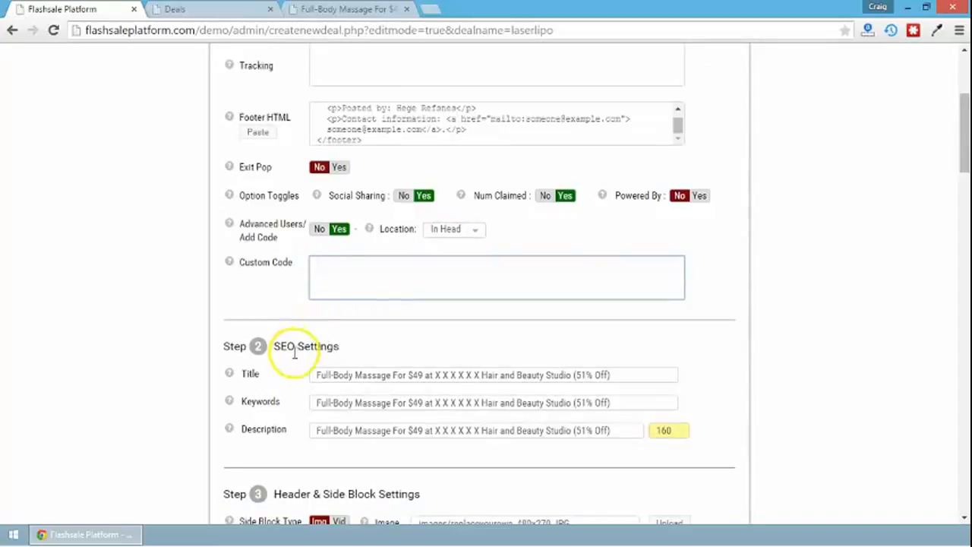
scroll(292, 357, "down", 1)
scroll(295, 357, "down", 2)
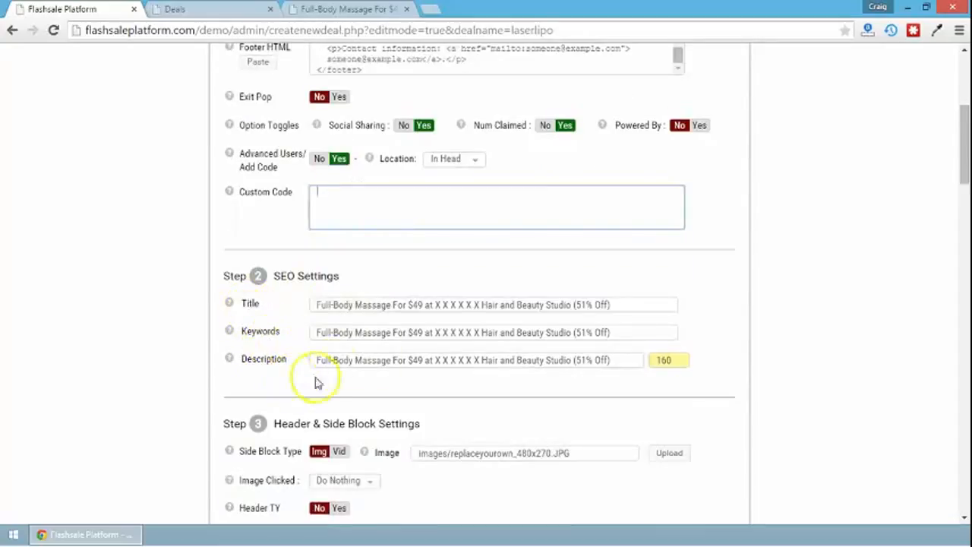
triple_click(600, 304)
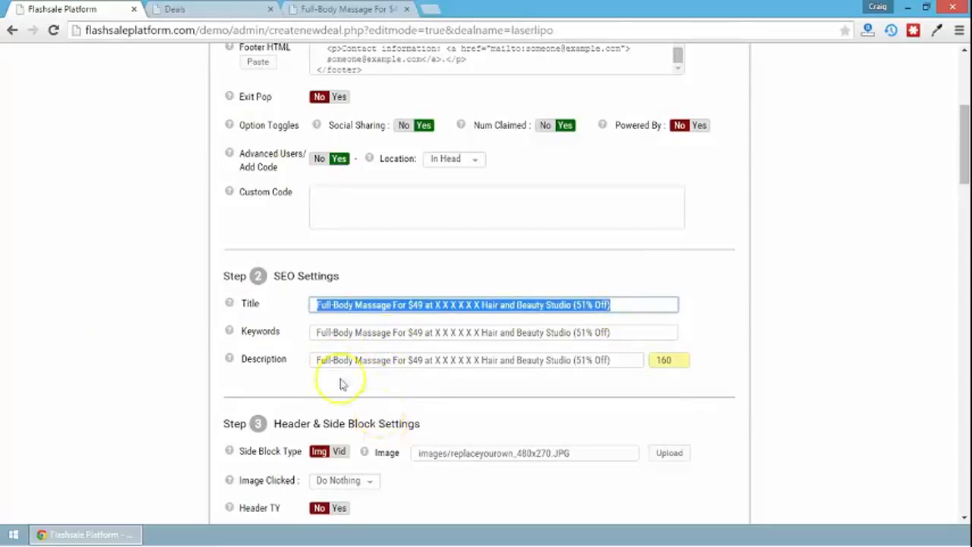
mouse_move(229, 304)
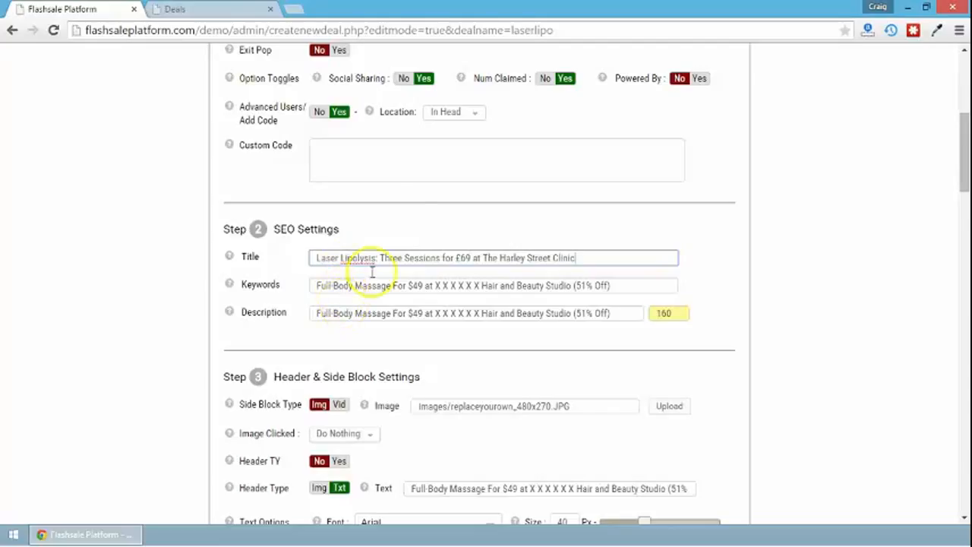
Step: Copy the SEO title text into the Keywords and Description fields, replacing their existing text
left_click(395, 255)
triple_click(395, 255)
key("ctrl+c")
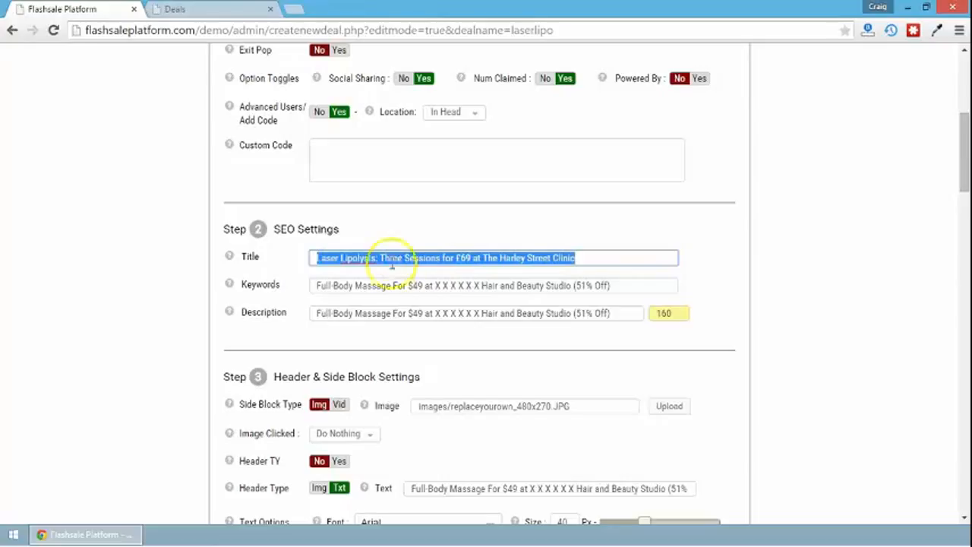
left_click(393, 284)
triple_click(394, 284)
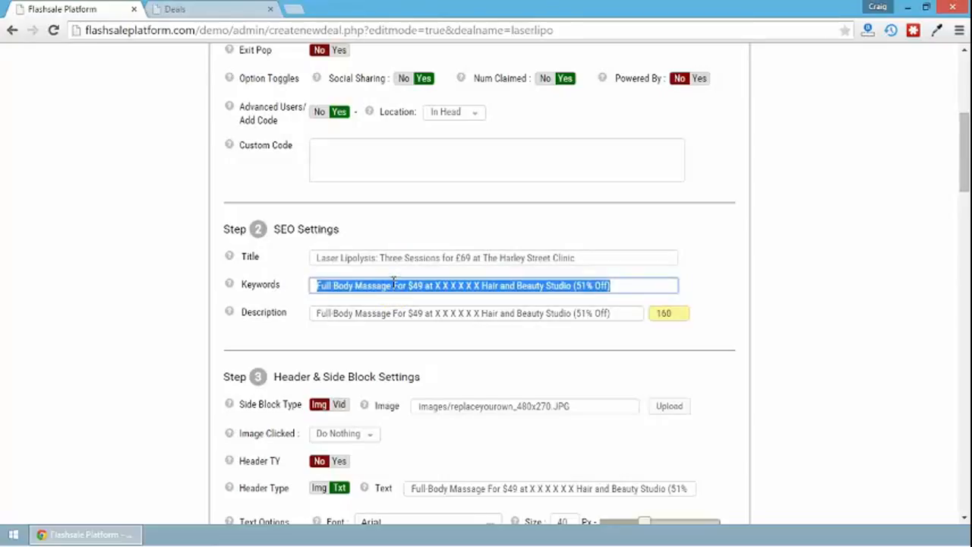
key("ctrl+v")
left_click(388, 309)
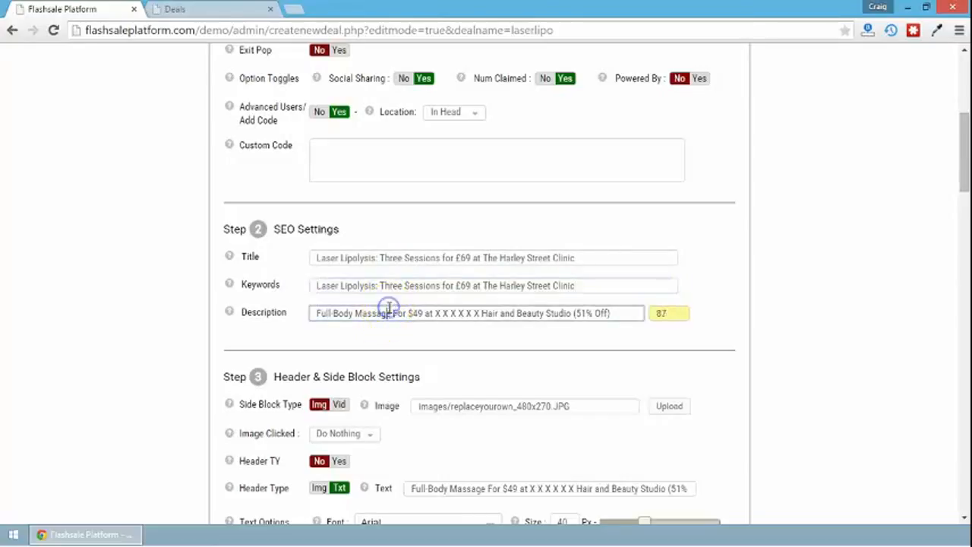
triple_click(388, 309)
key("ctrl+v")
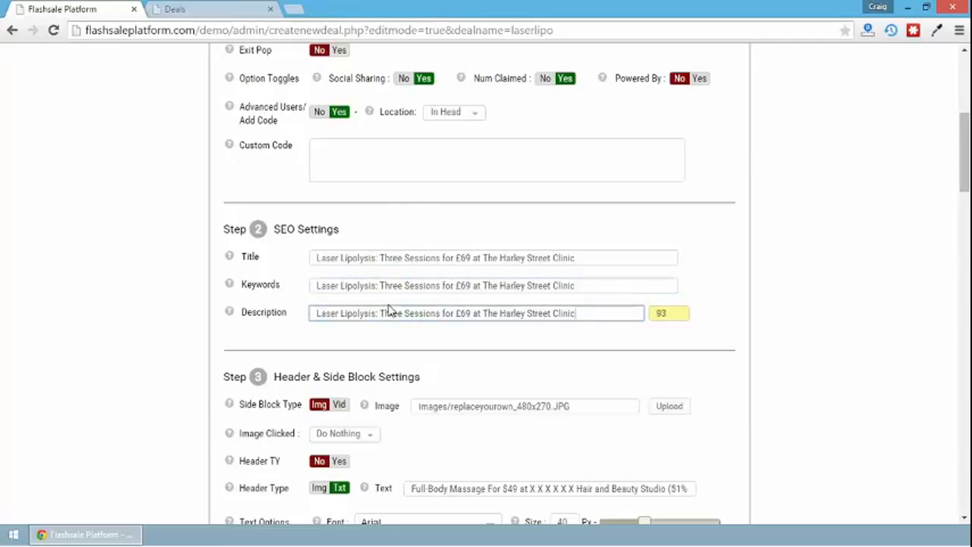
Step: Switch the side block type to video to examine its code and Auto YouTube options, and restore the image type
scroll(388, 309, "down", 1)
scroll(388, 308, "down", 1)
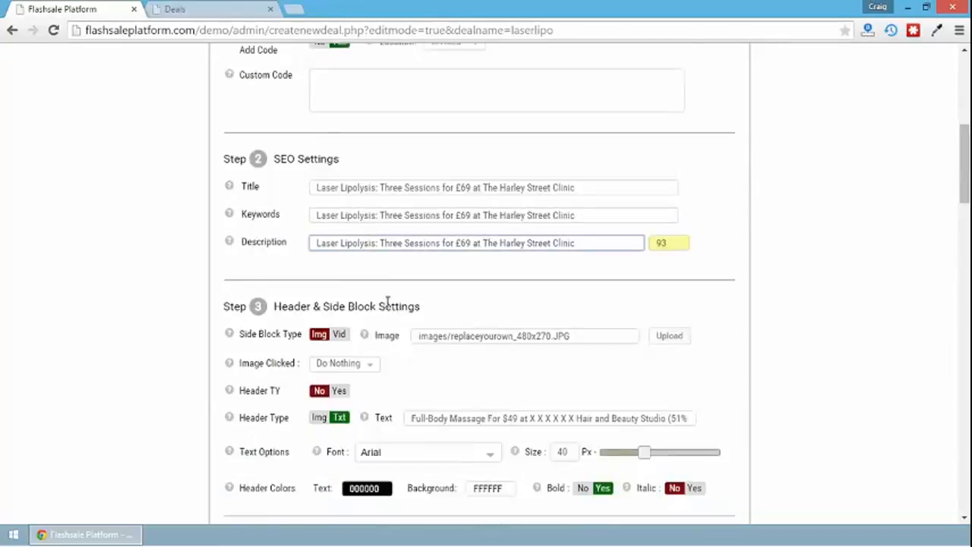
mouse_move(287, 316)
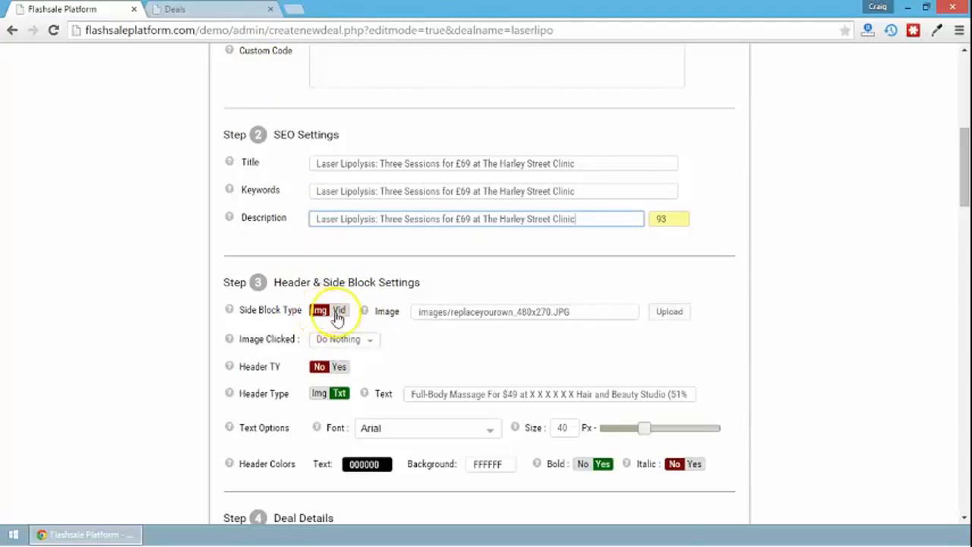
left_click(340, 311)
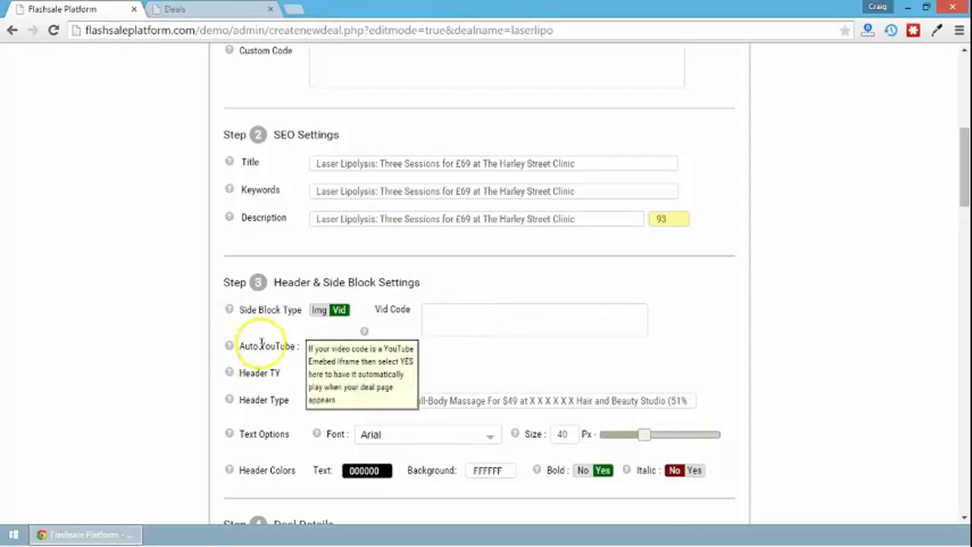
left_click(318, 310)
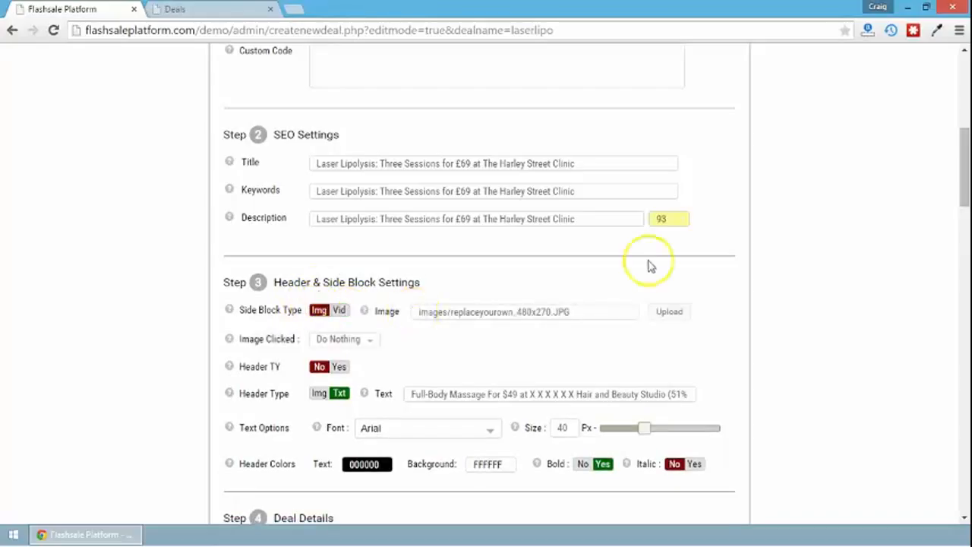
Step: Upload Man_waist.jpg from the deal_image folder as the side block image
left_click(669, 312)
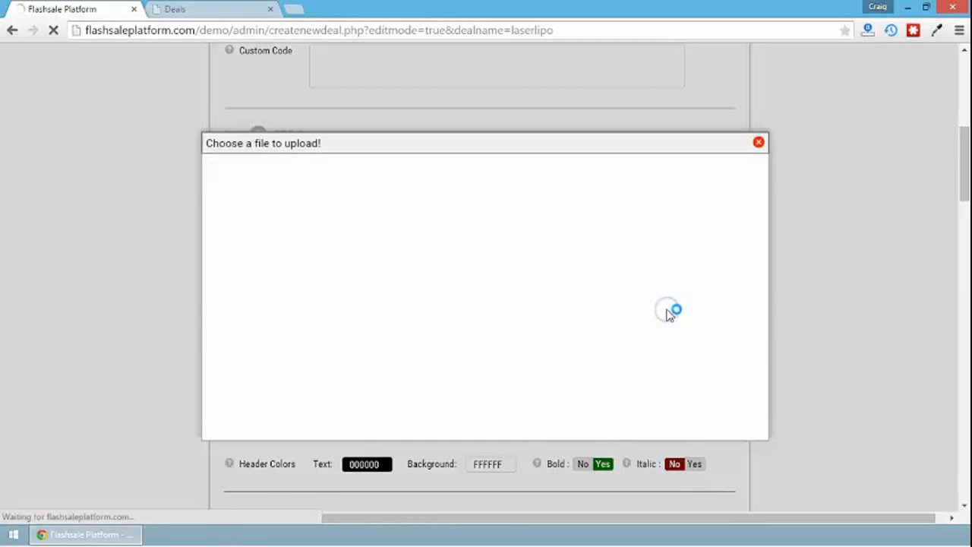
left_click(433, 258)
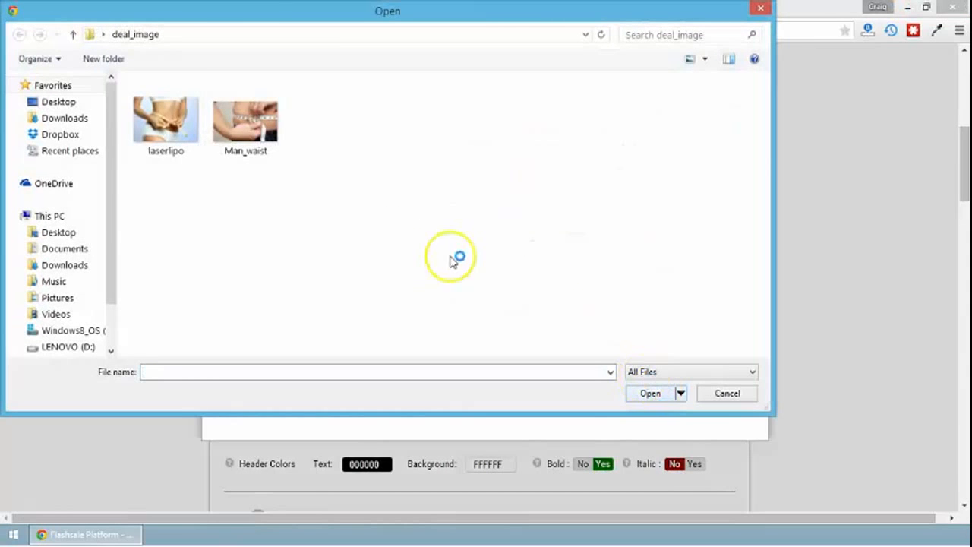
left_click(255, 107)
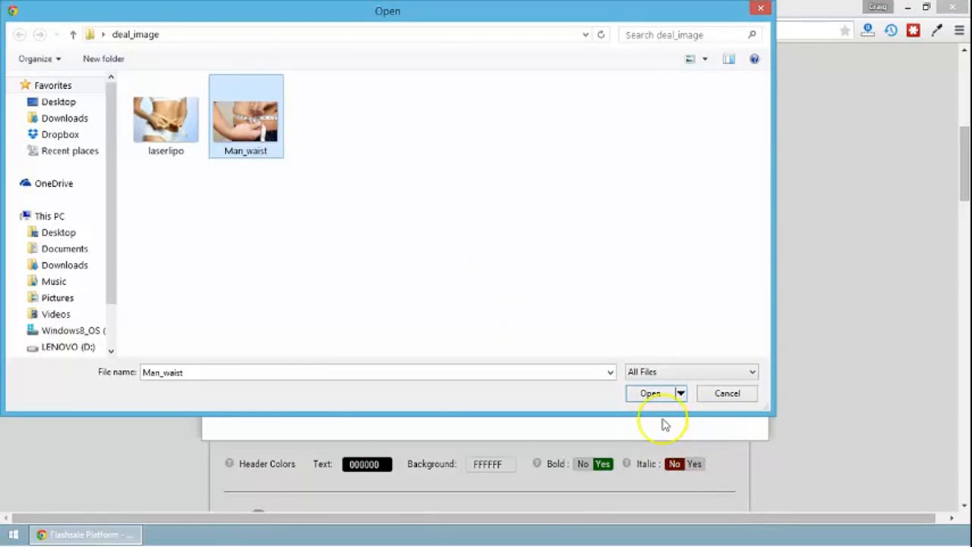
left_click(650, 393)
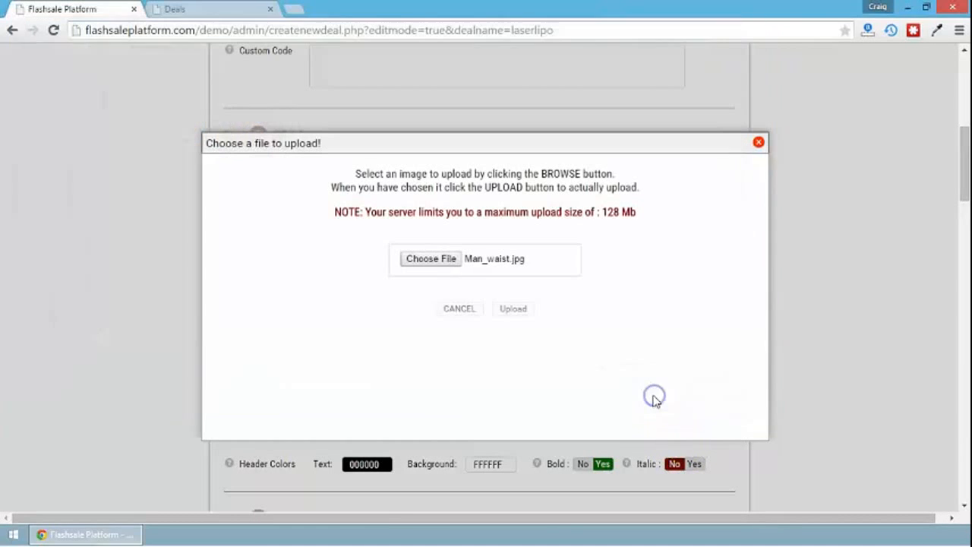
left_click(524, 310)
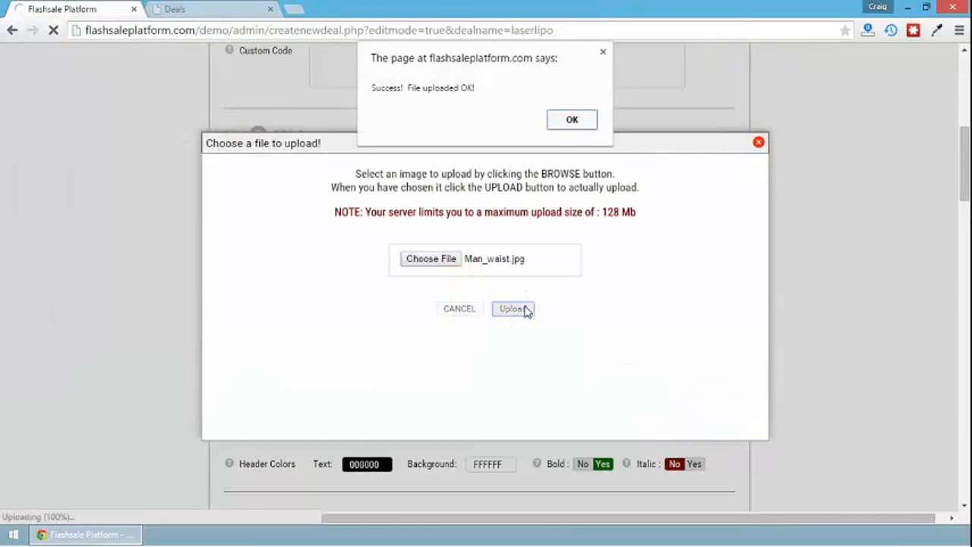
left_click(571, 118)
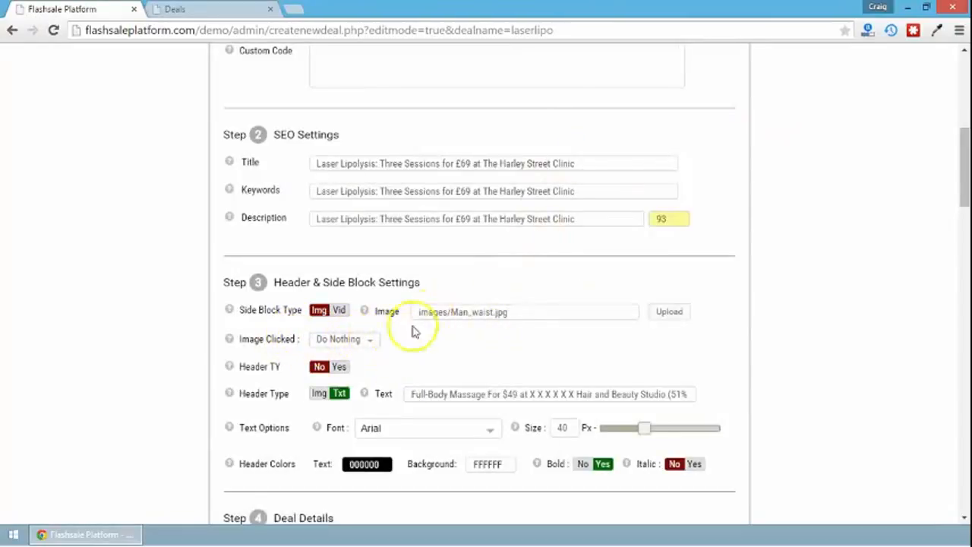
Step: Examine the available Image Clicked actions for the side block and the help text for the Header TY setting
left_click(370, 342)
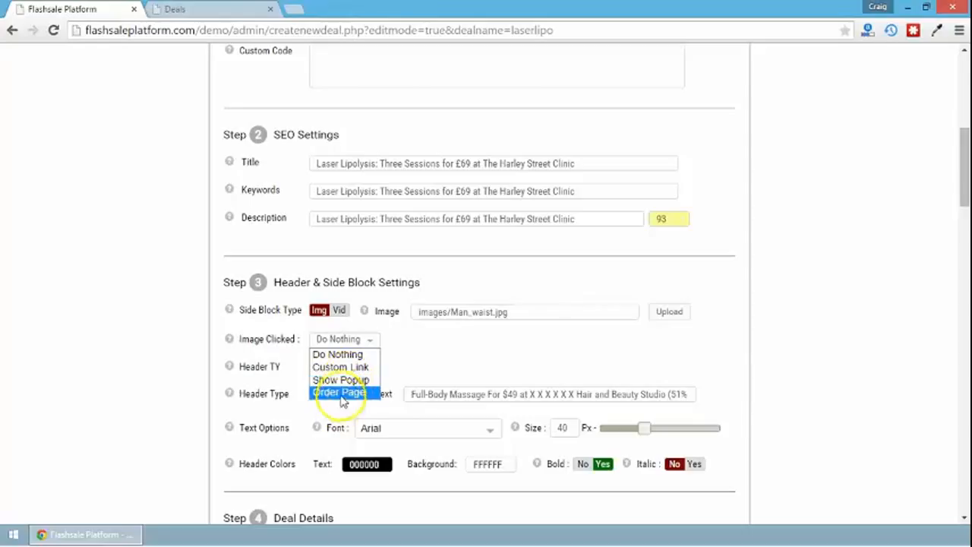
left_click(373, 338)
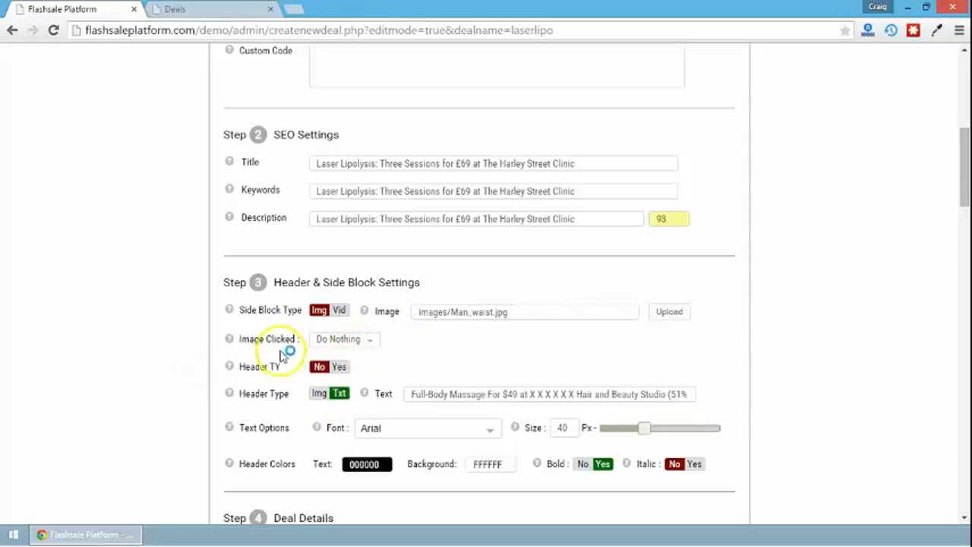
mouse_move(274, 366)
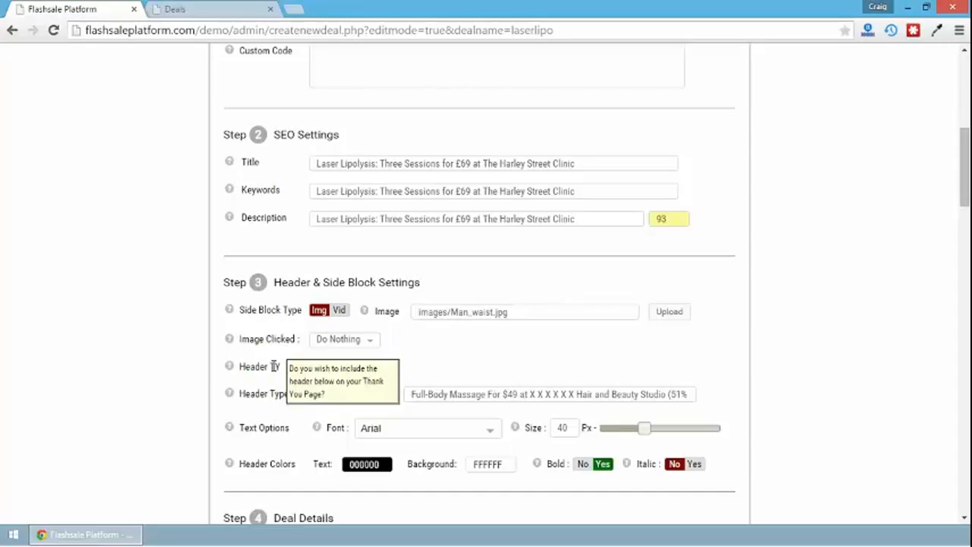
Step: Include the header on the Thank You page and set its text to "Laser Lipolysis: Three Sessions for £69 at The Harley Street Clinic"
left_click(229, 368)
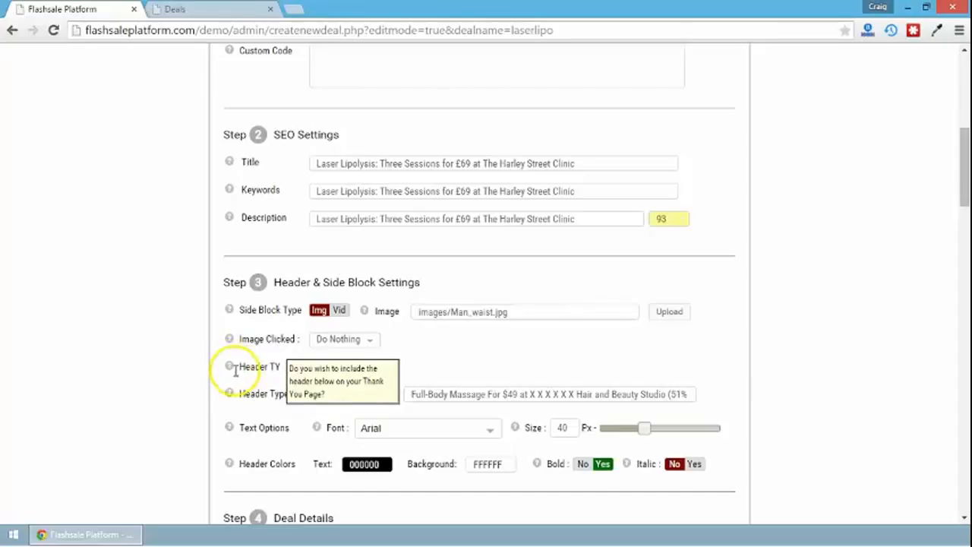
left_click(339, 368)
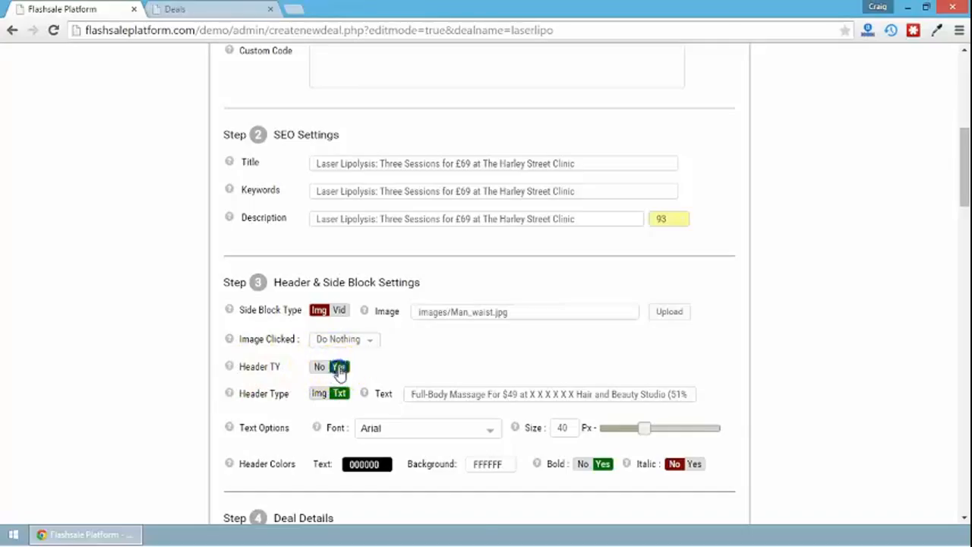
scroll(336, 369, "down", 1)
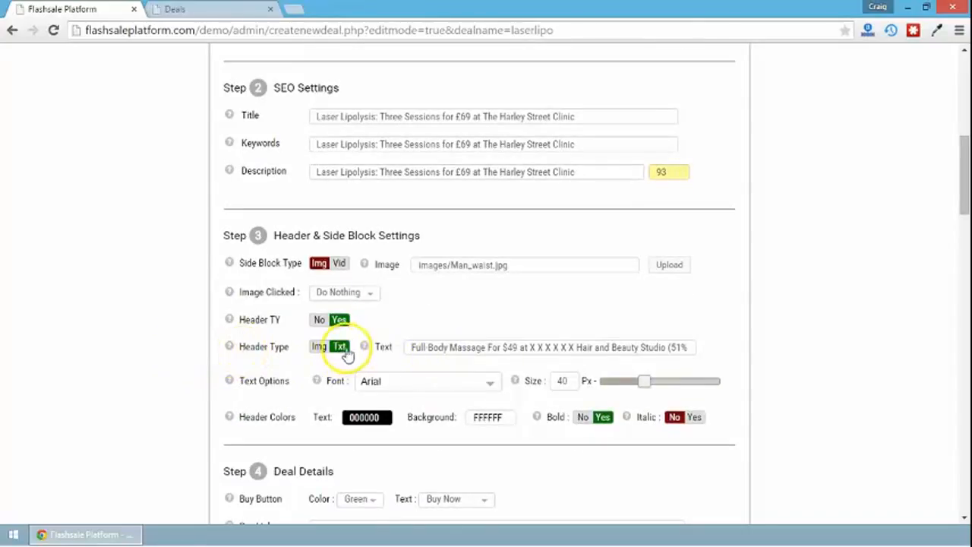
triple_click(445, 347)
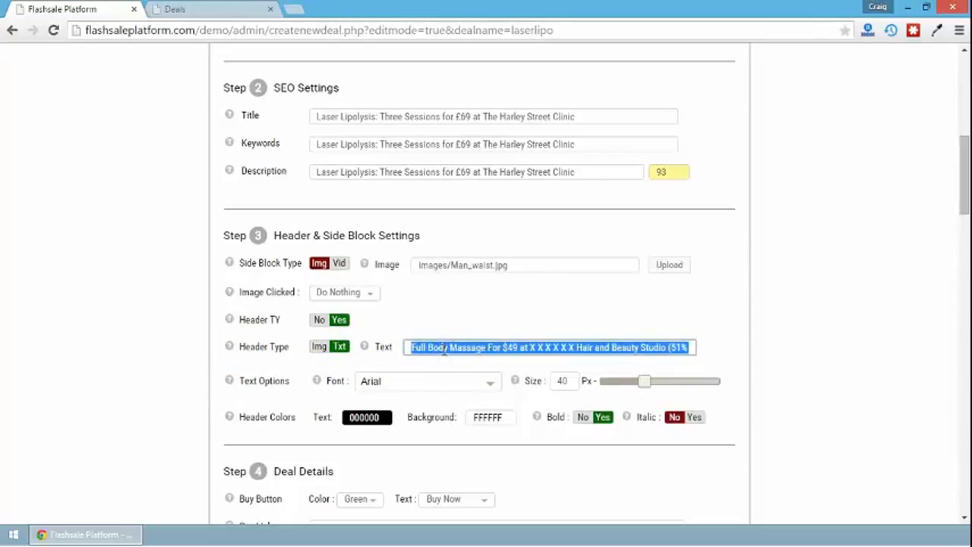
type("Laser Lipolysis: Three Sessions for £69 at The Harley Street Clinic")
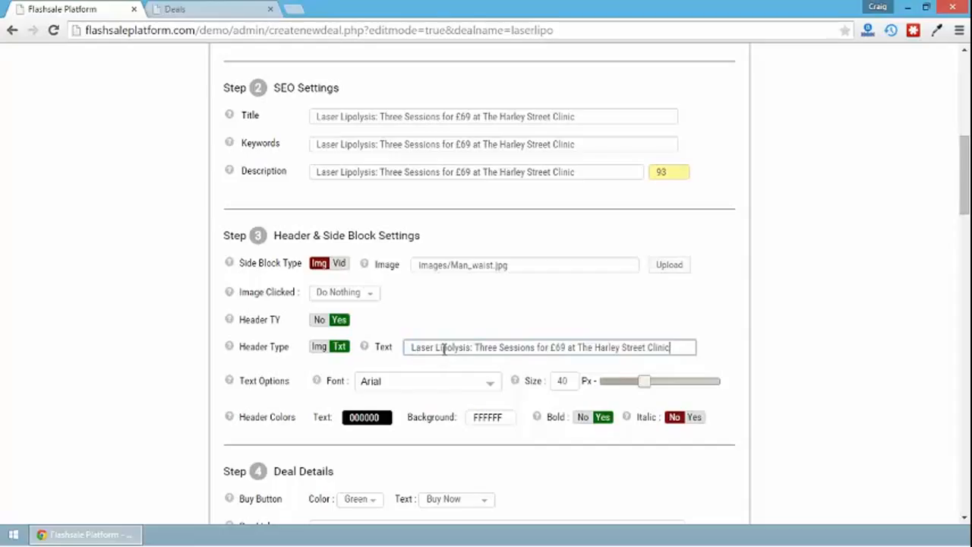
Step: Switch the header type to image to examine its upload option, and restore the text type
left_click(320, 348)
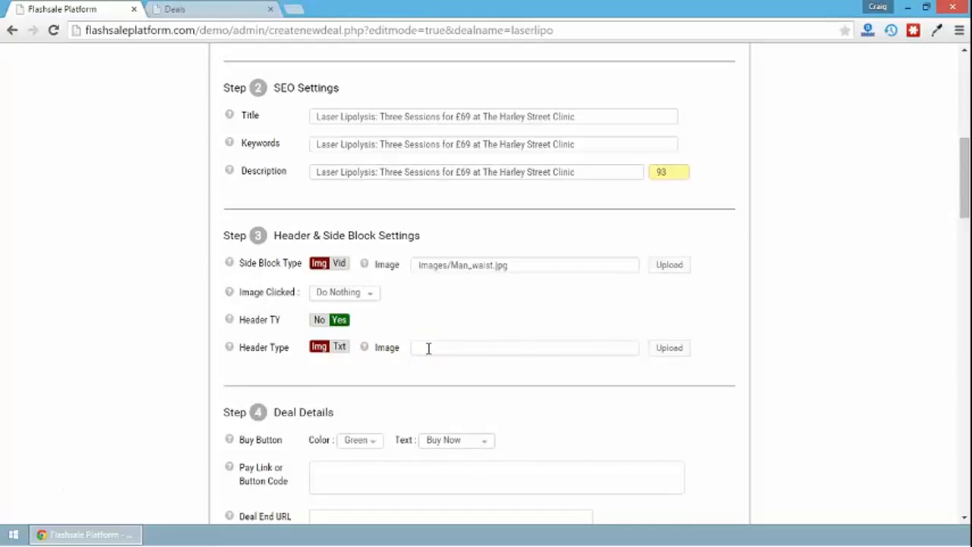
left_click(339, 348)
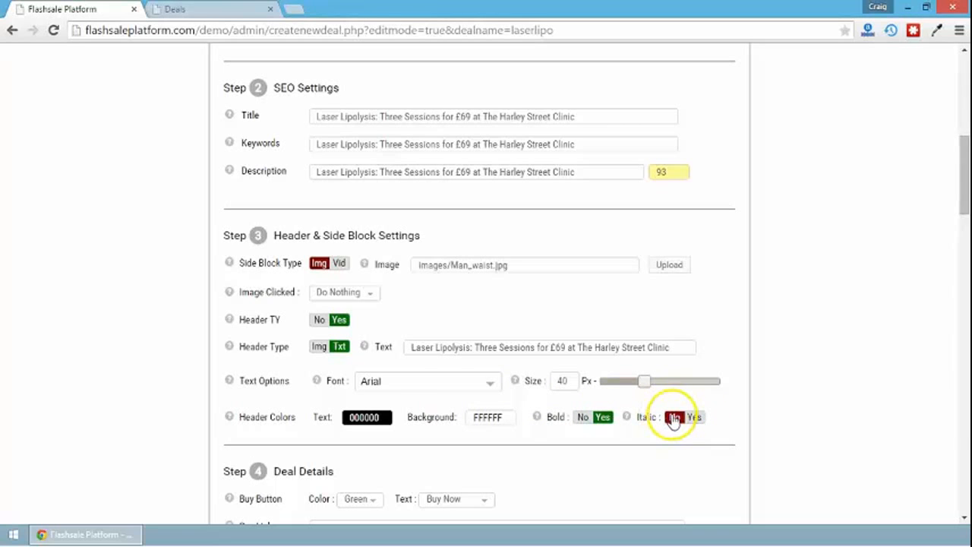
Step: Examine the Buy Button color and text choices in the Deal Details section, keeping Green and Buy Now
scroll(778, 359, "down", 2)
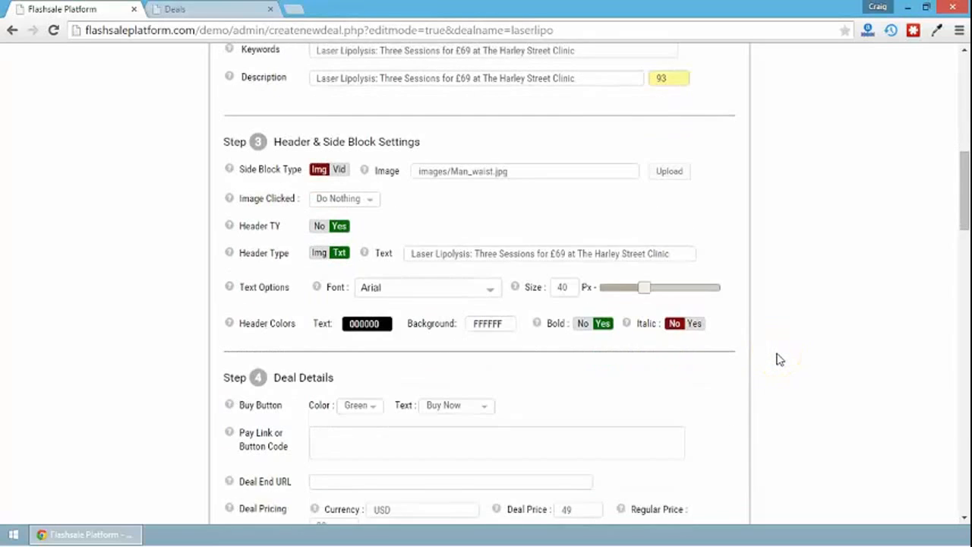
scroll(778, 359, "down", 1)
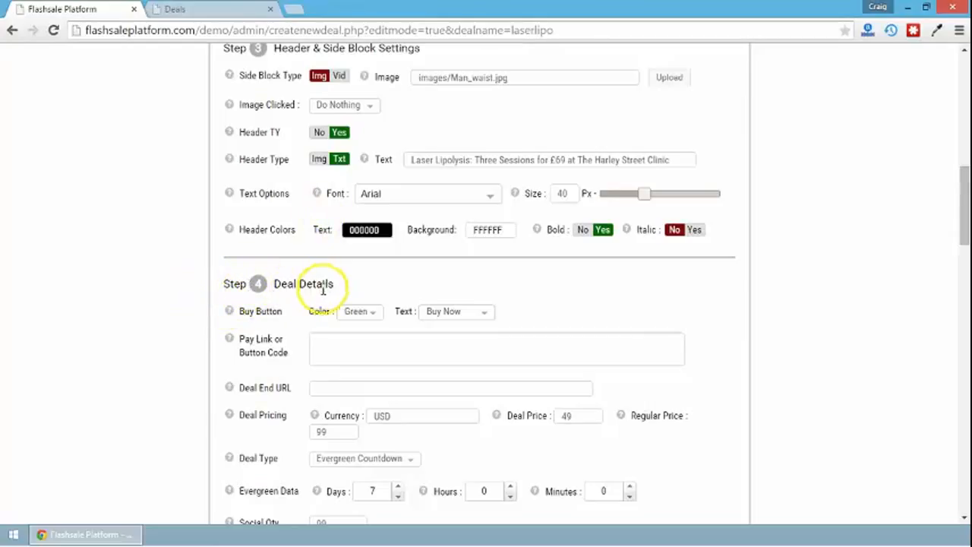
mouse_move(236, 317)
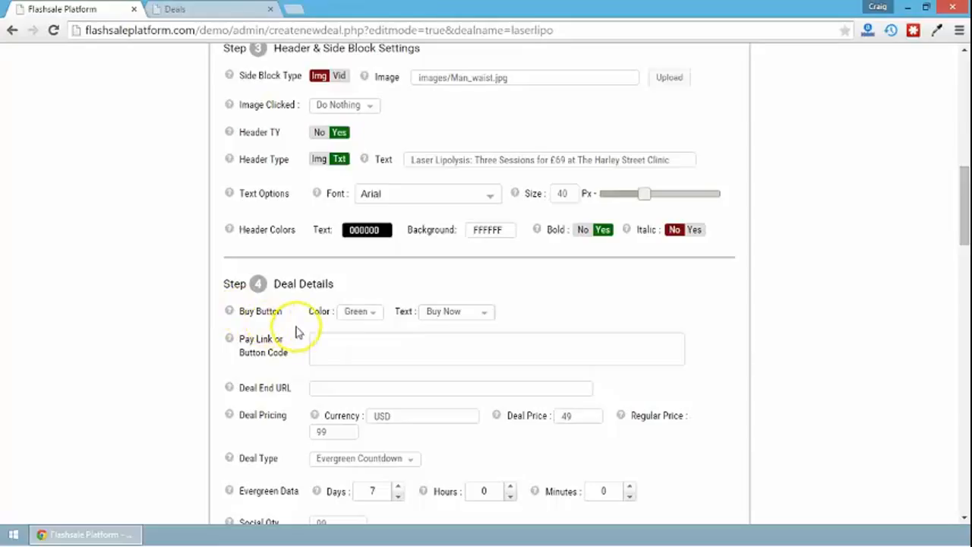
left_click(372, 312)
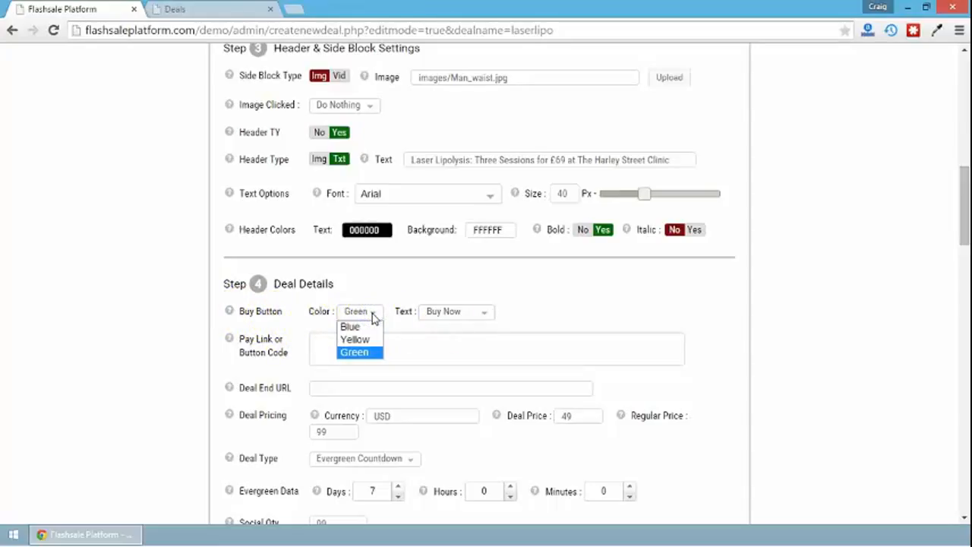
left_click(373, 314)
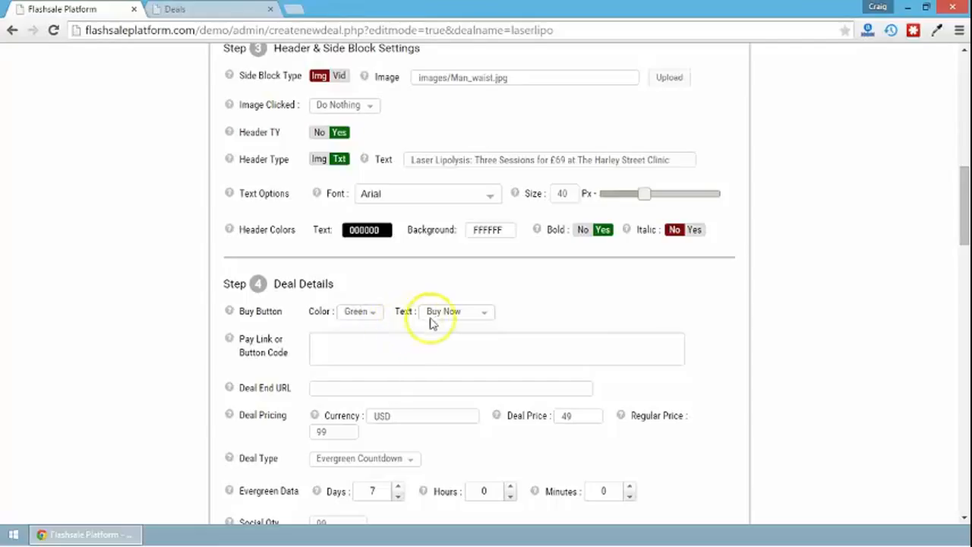
left_click(466, 312)
left_click(443, 352)
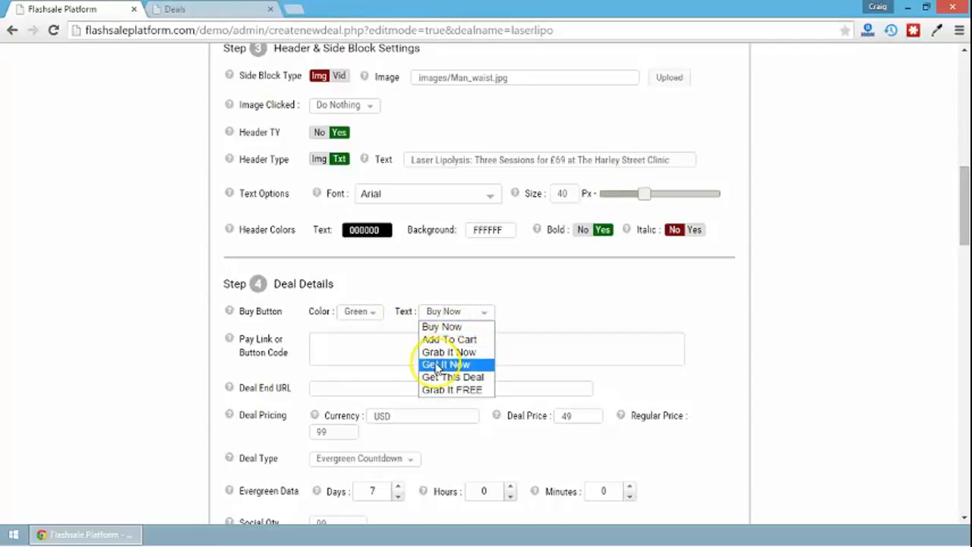
left_click(441, 327)
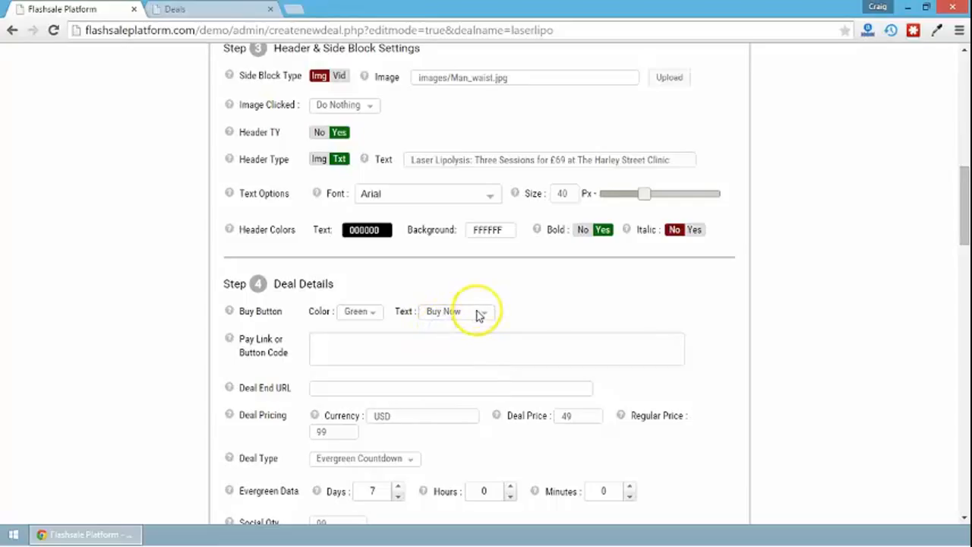
Step: Examine the empty Pay Link or Button Code and Deal End URL fields
scroll(260, 323, "down", 1)
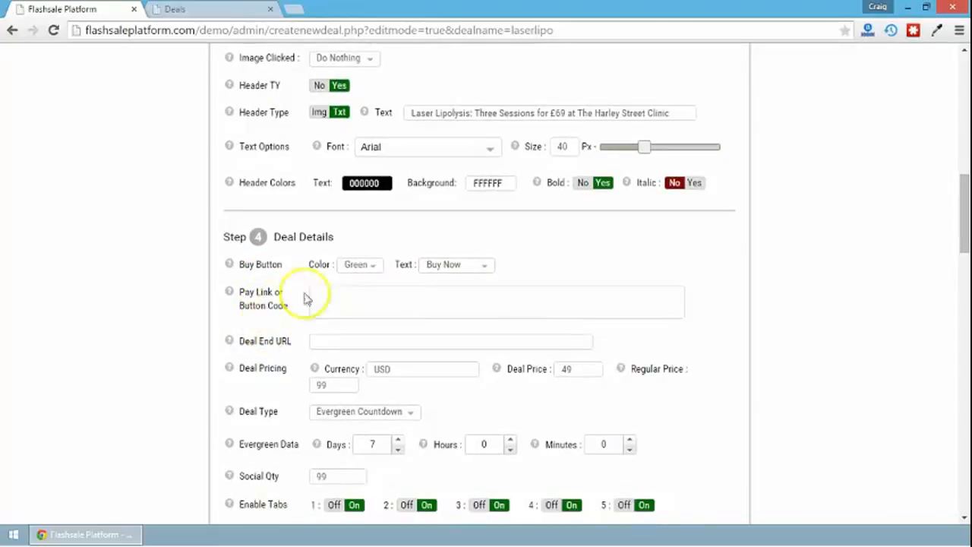
left_click(325, 300)
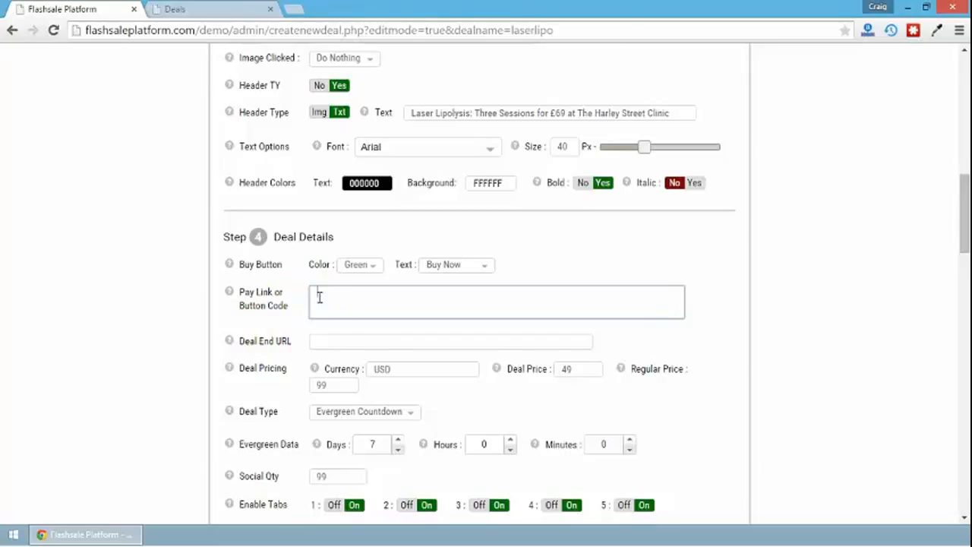
scroll(320, 296, "down", 1)
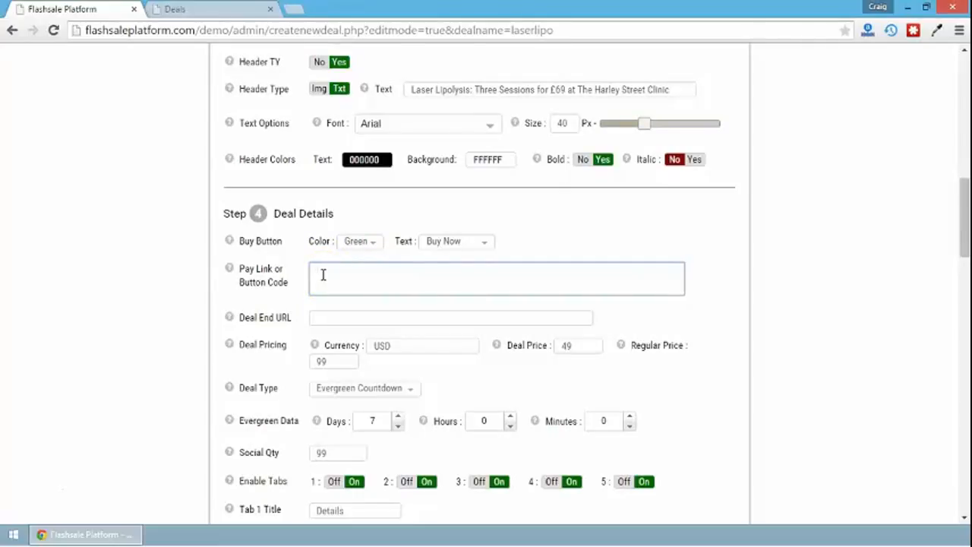
mouse_move(237, 320)
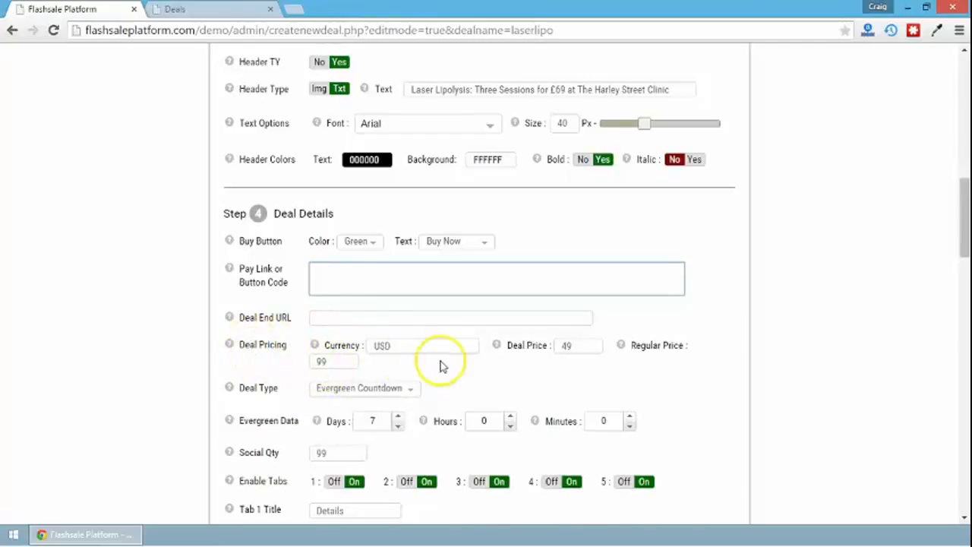
Step: Set the deal pricing to currency gbp, deal price 69 and regular price 225
scroll(439, 369, "down", 1)
left_click_drag(403, 321, 362, 321)
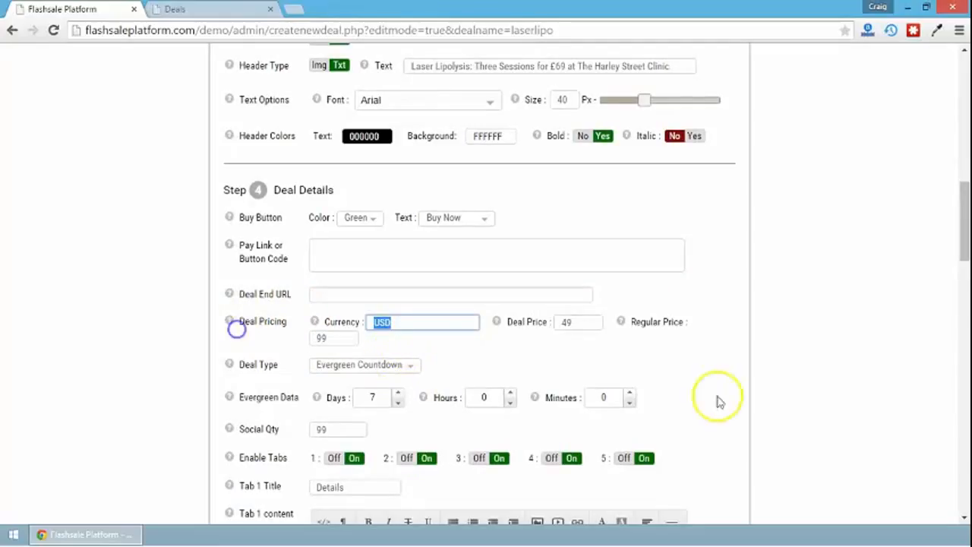
type("gbp")
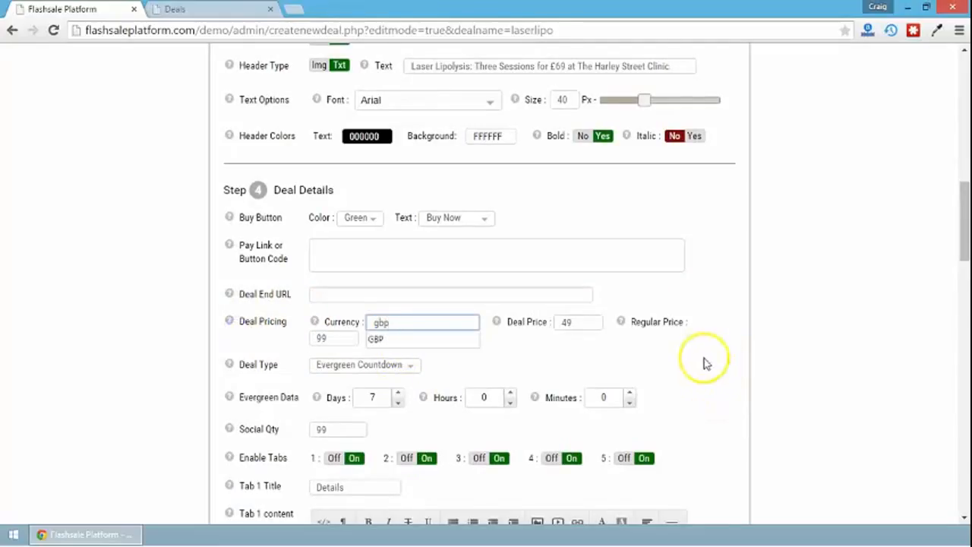
scroll(637, 357, "down", 1)
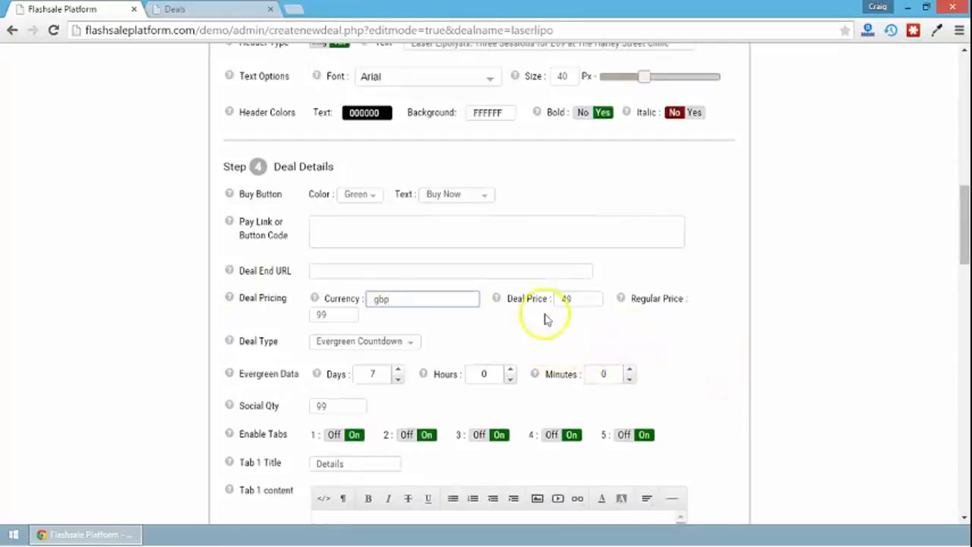
left_click_drag(570, 300, 534, 301)
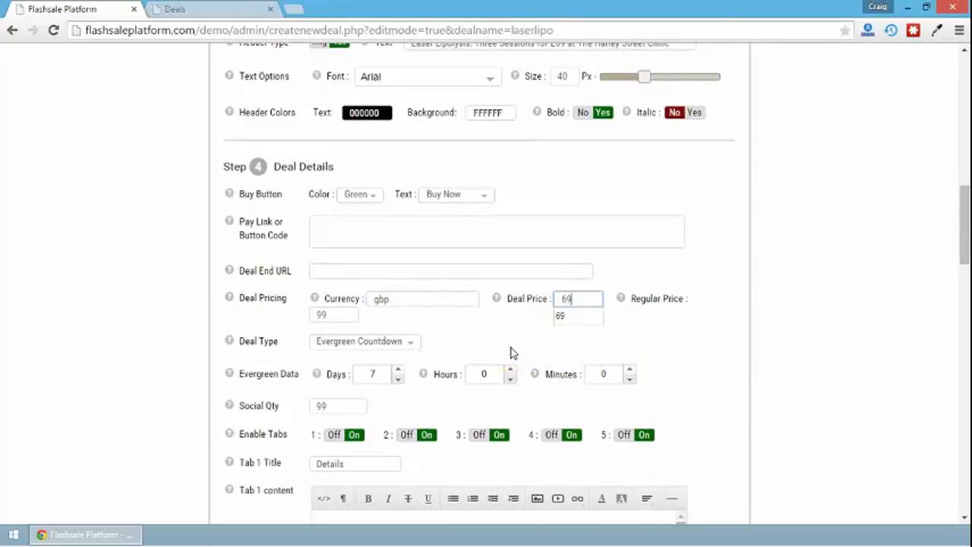
type("69")
left_click_drag(325, 313, 261, 310)
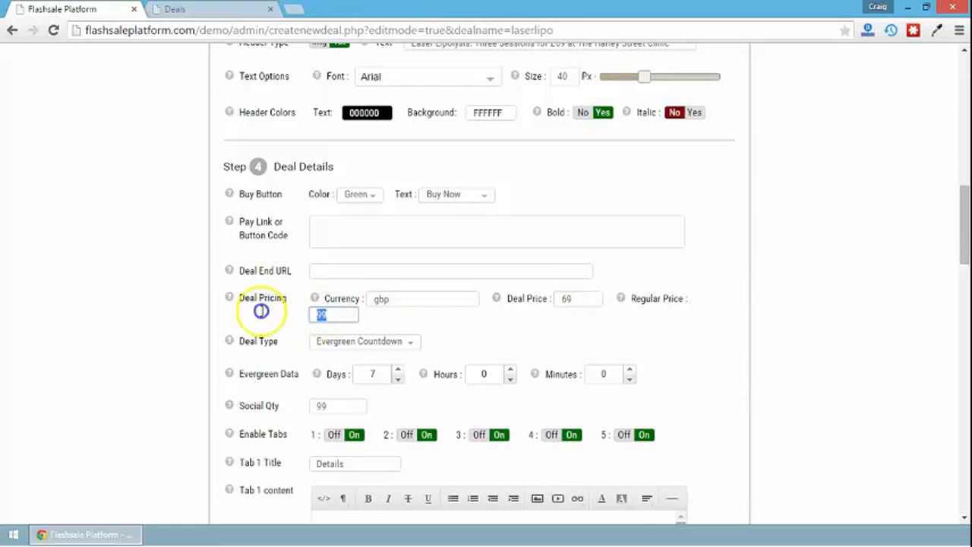
type("225")
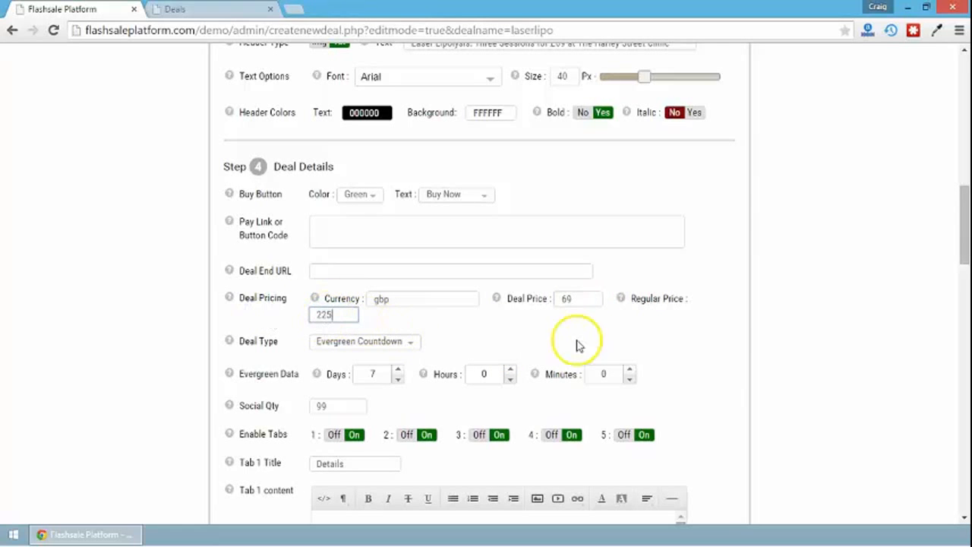
Step: Save the edited deal and review its details page, including the preview and activation options
left_click_drag(964, 253, 963, 442)
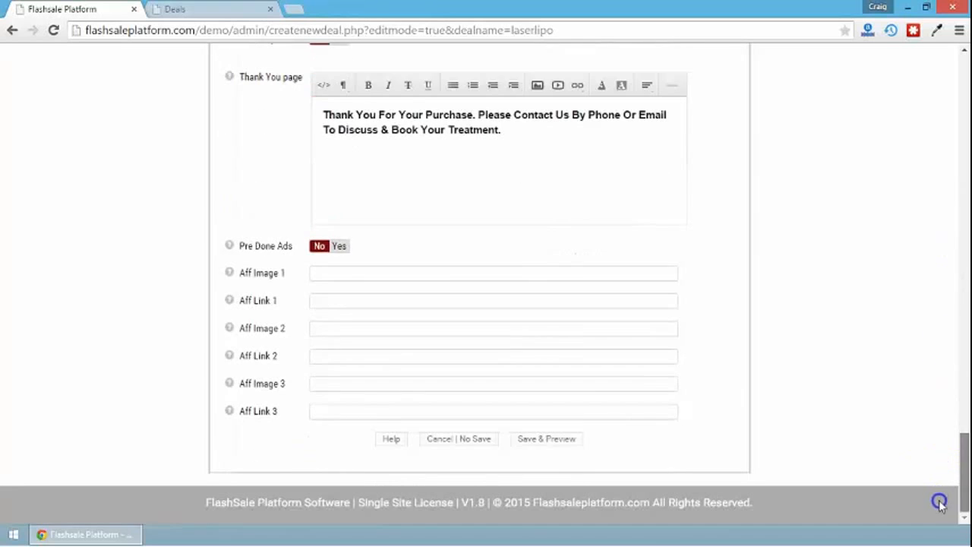
left_click(541, 442)
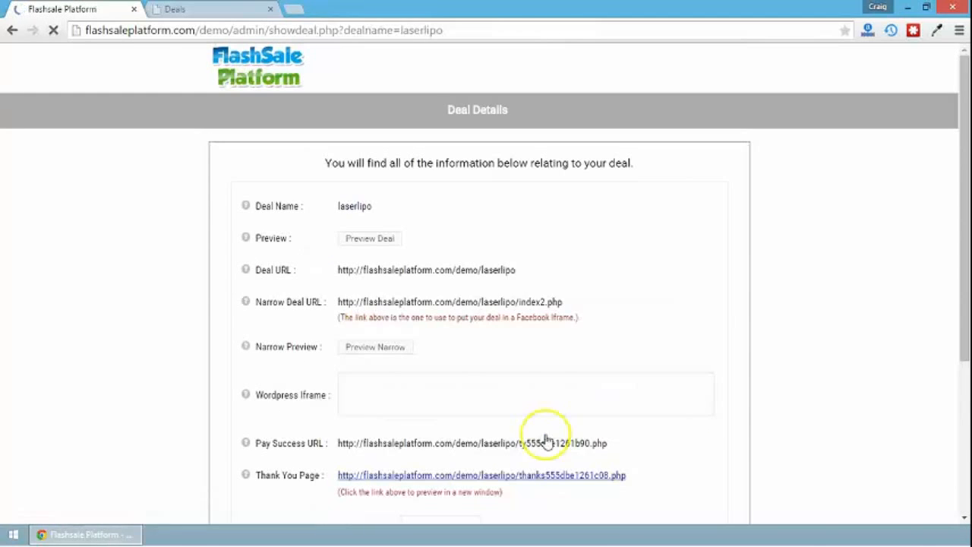
scroll(545, 441, "down", 3)
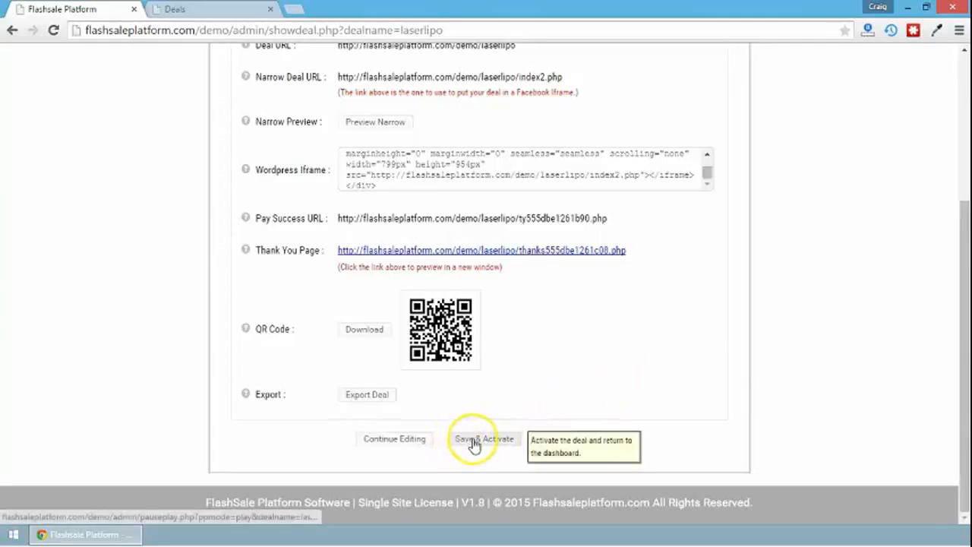
scroll(722, 369, "up", 1)
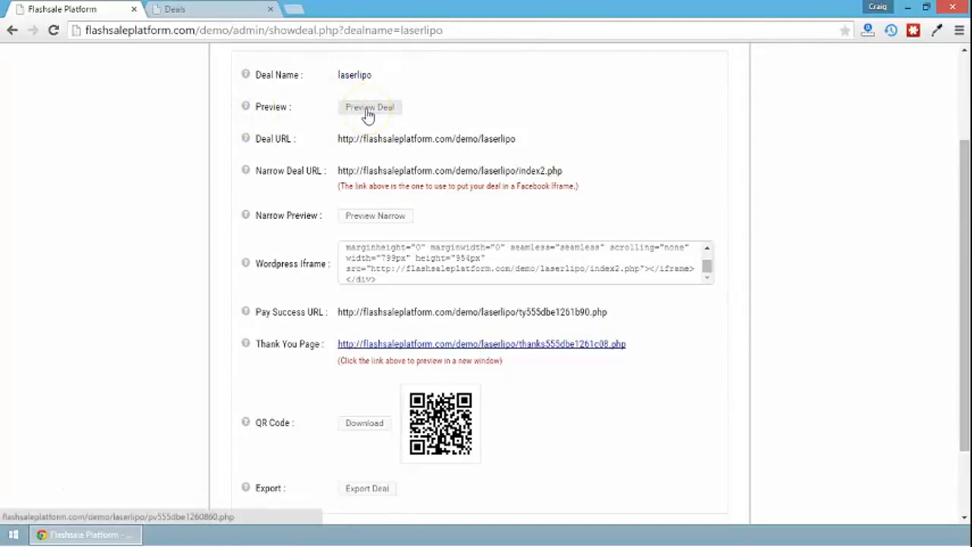
Step: Preview the narrow version of the deal page and the full-width version, checking the header, image and pricing
left_click(367, 218)
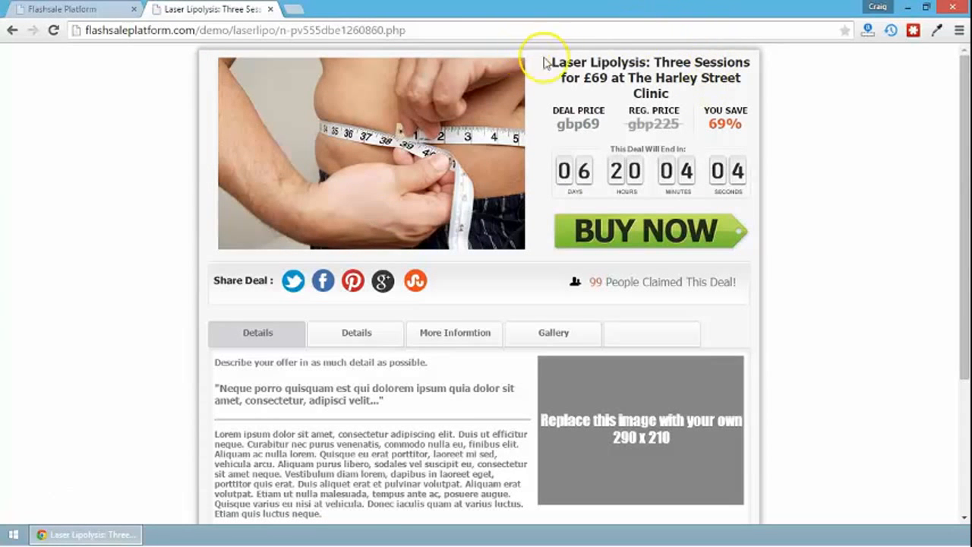
left_click(98, 10)
left_click(367, 107)
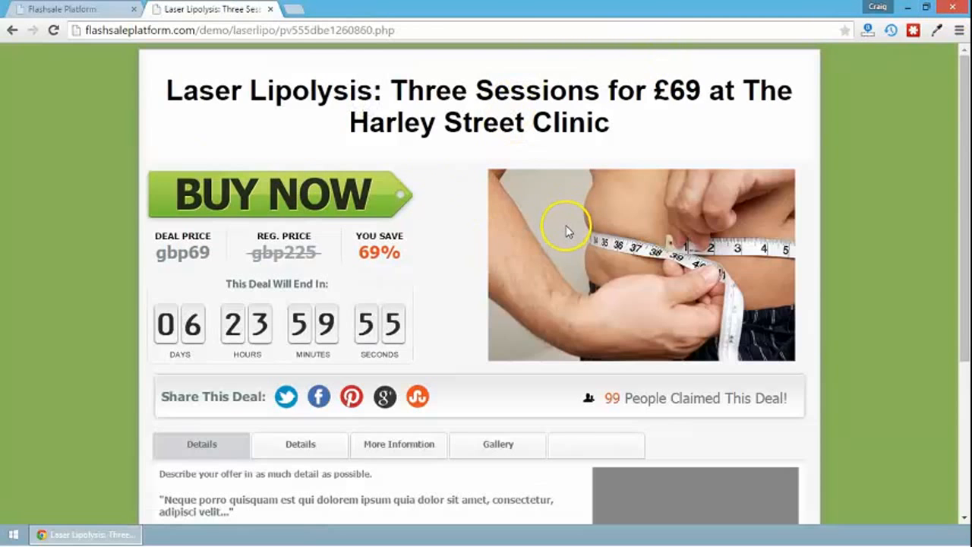
scroll(180, 78, "down", 1)
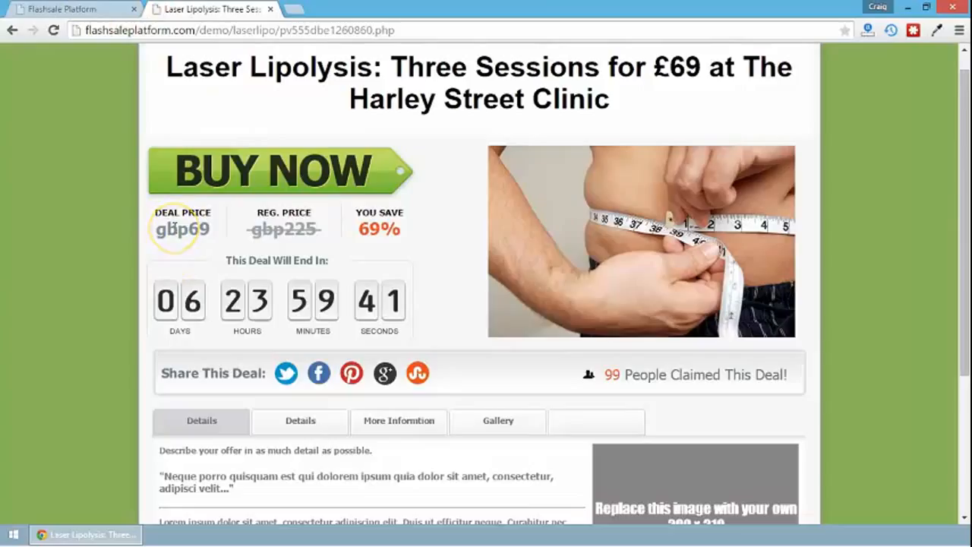
Step: Reopen the laserlipo deal for editing and go to its deal pricing fields
left_click(72, 11)
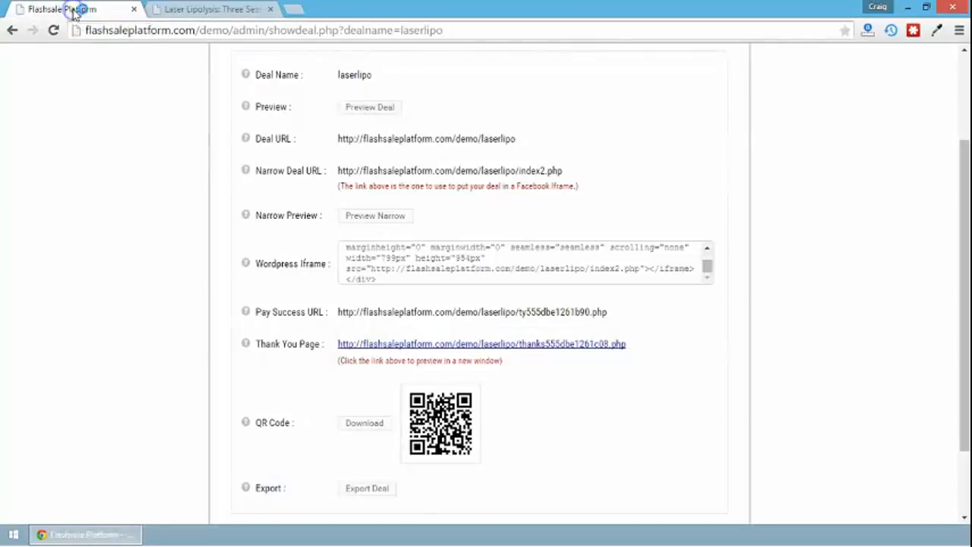
scroll(482, 256, "down", 3)
left_click(428, 446)
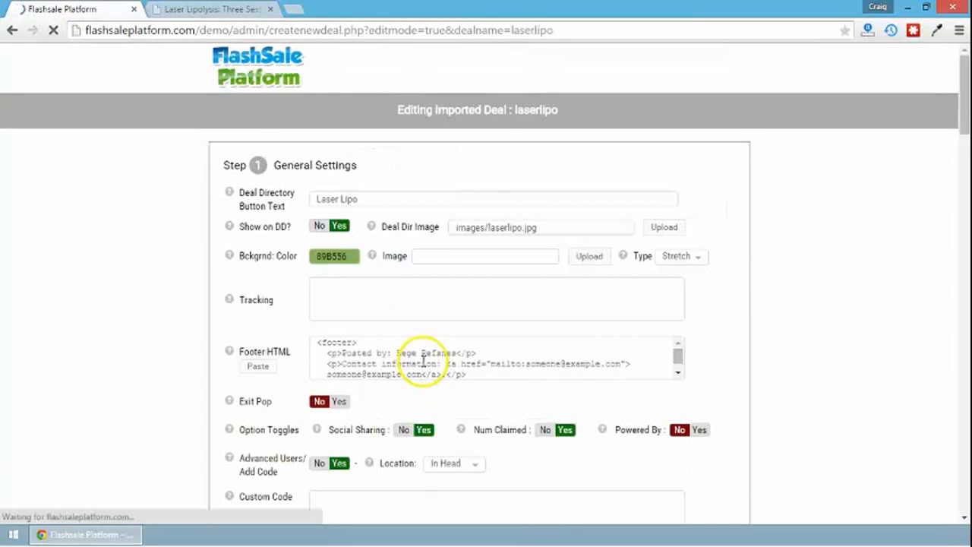
scroll(741, 286, "down", 5)
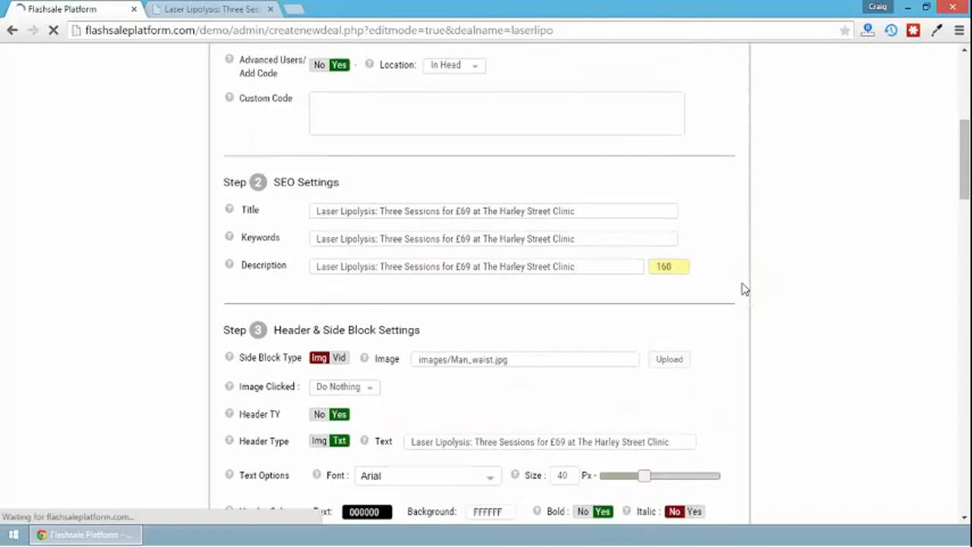
scroll(744, 289, "down", 5)
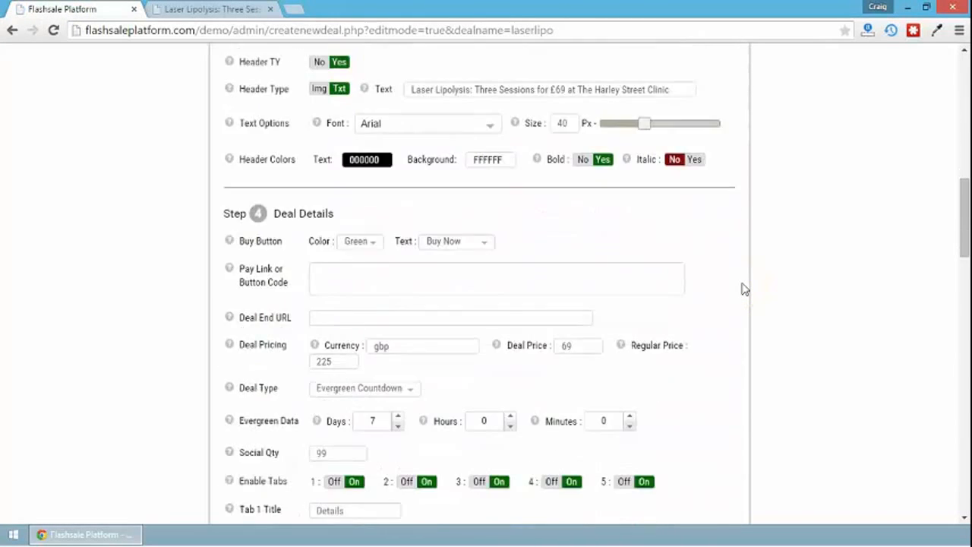
Step: Change the deal pricing currency to uppercase GBP and save the laserlipo deal
left_click_drag(397, 345, 163, 342)
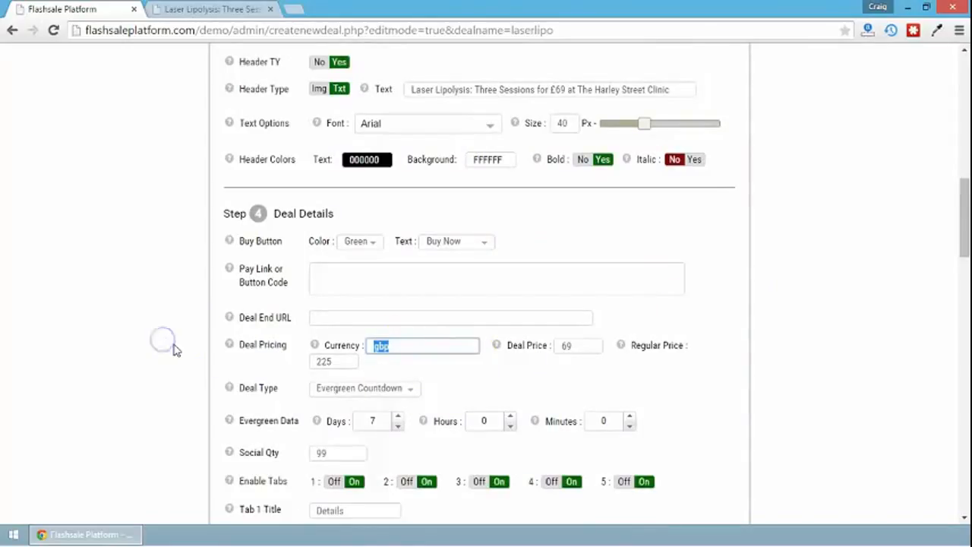
type("GBP")
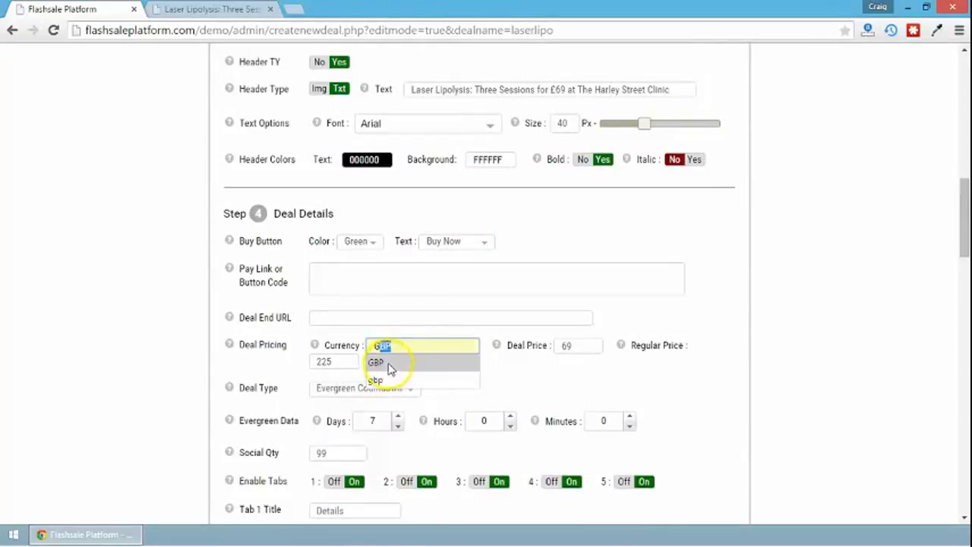
left_click(384, 361)
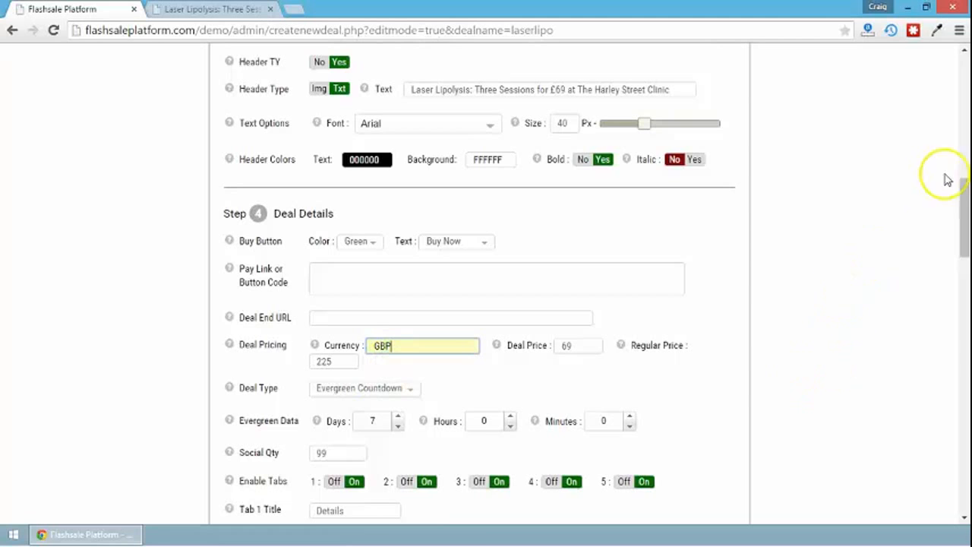
left_click_drag(961, 190, 937, 502)
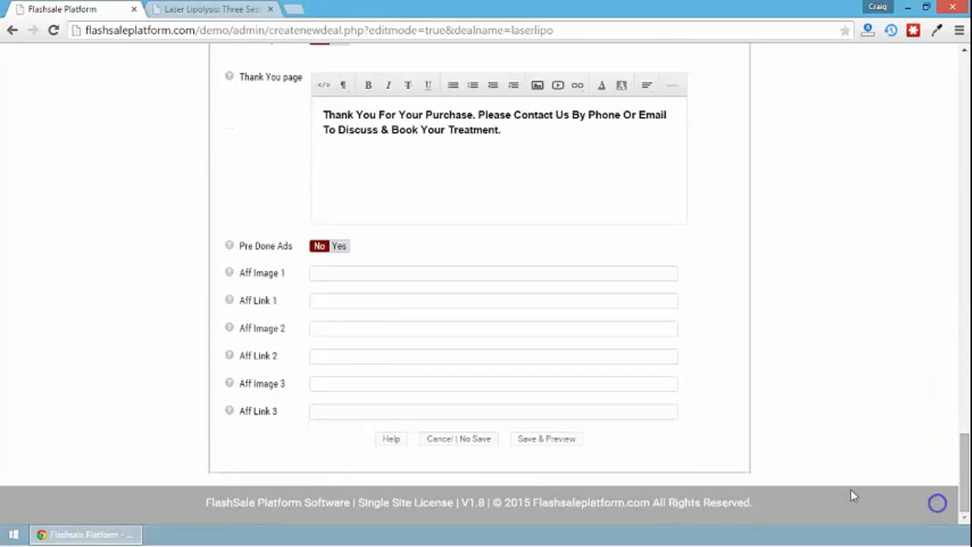
left_click(545, 439)
Step: Reload the full-width deal preview, check the currency symbol in the deal price, and return to the deal's details page
scroll(555, 344, "down", 5)
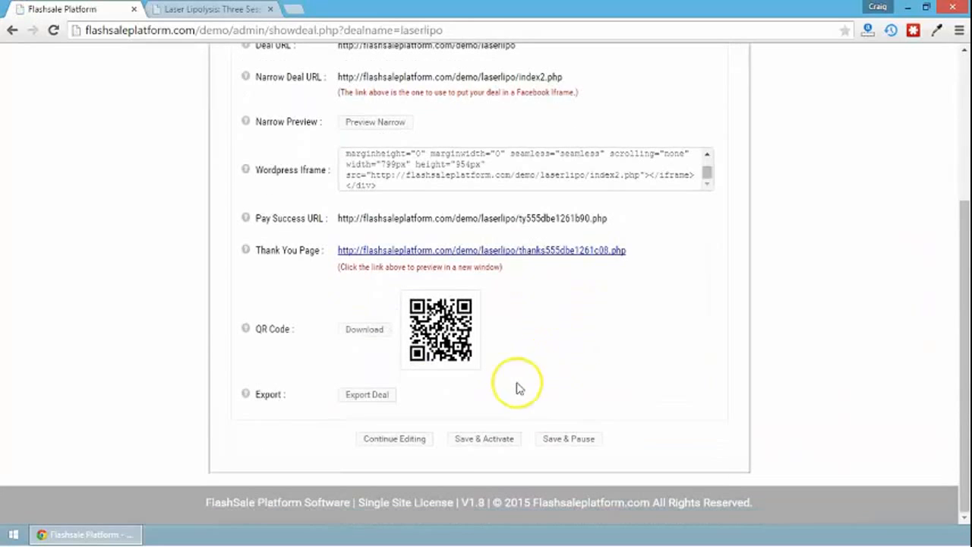
scroll(537, 287, "up", 1)
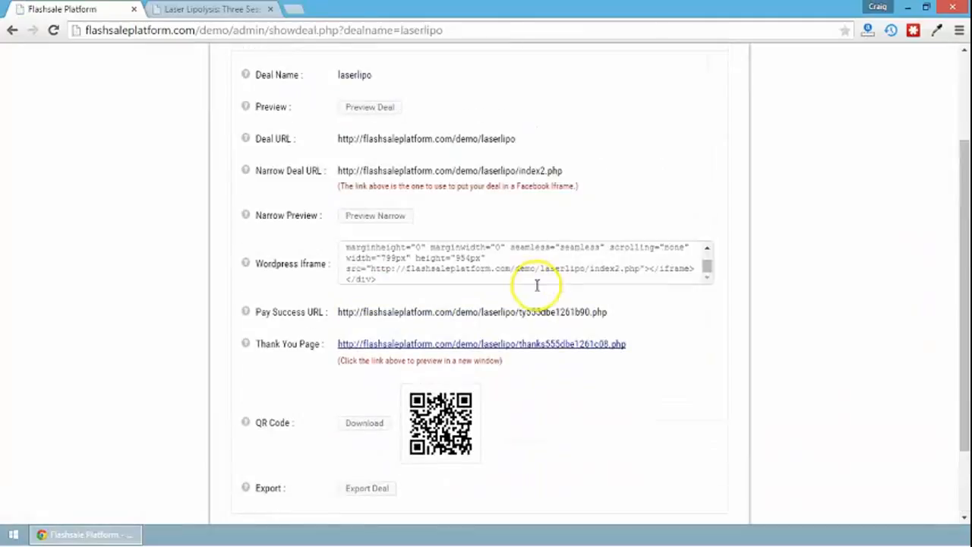
left_click(365, 107)
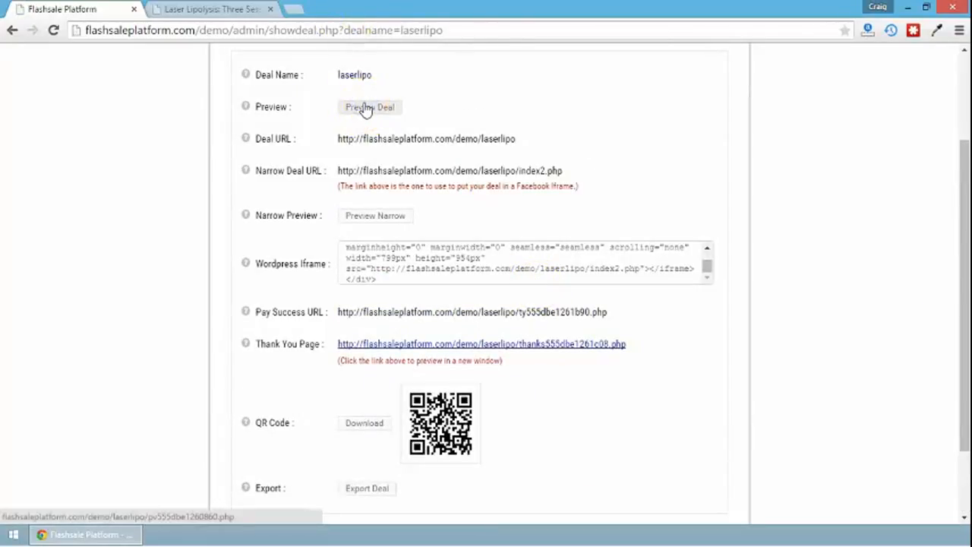
left_click(240, 9)
left_click(54, 31)
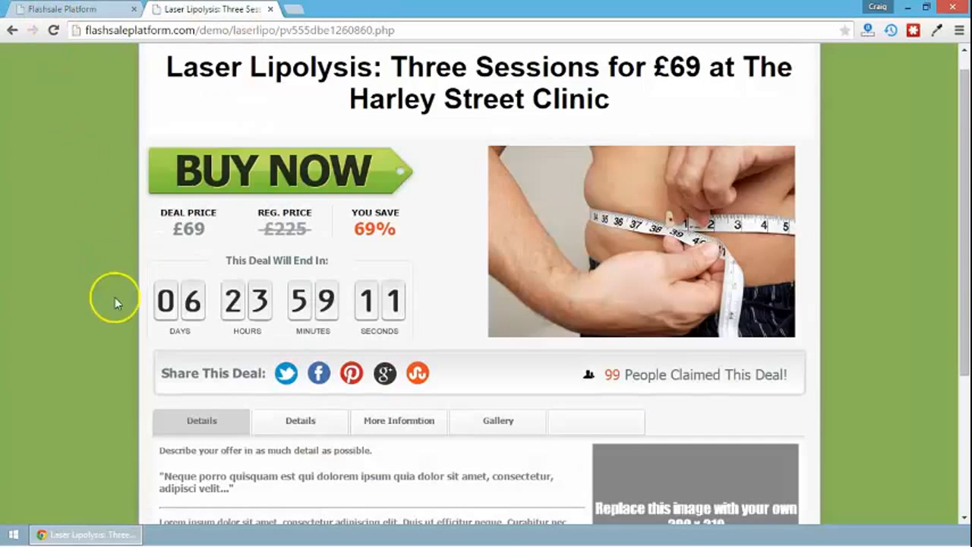
left_click_drag(184, 226, 161, 225)
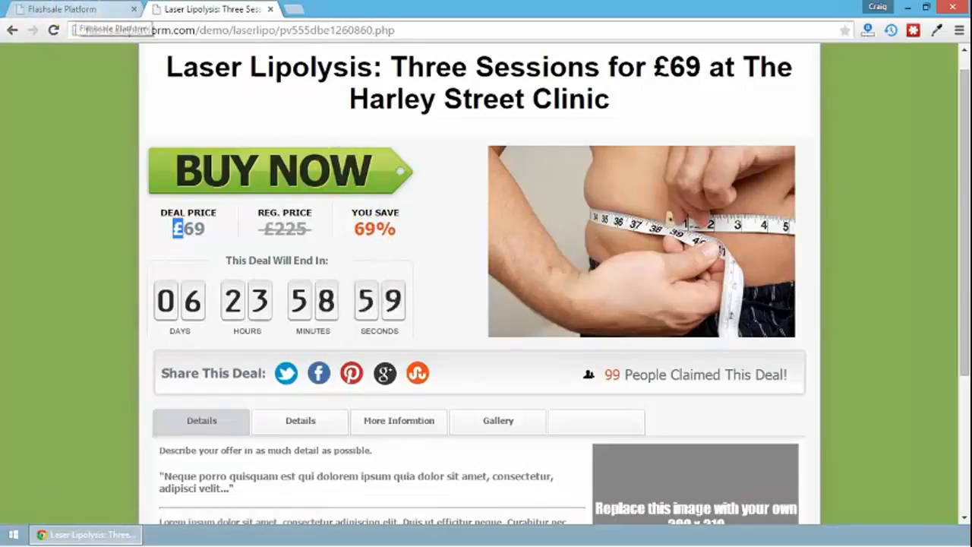
left_click(81, 8)
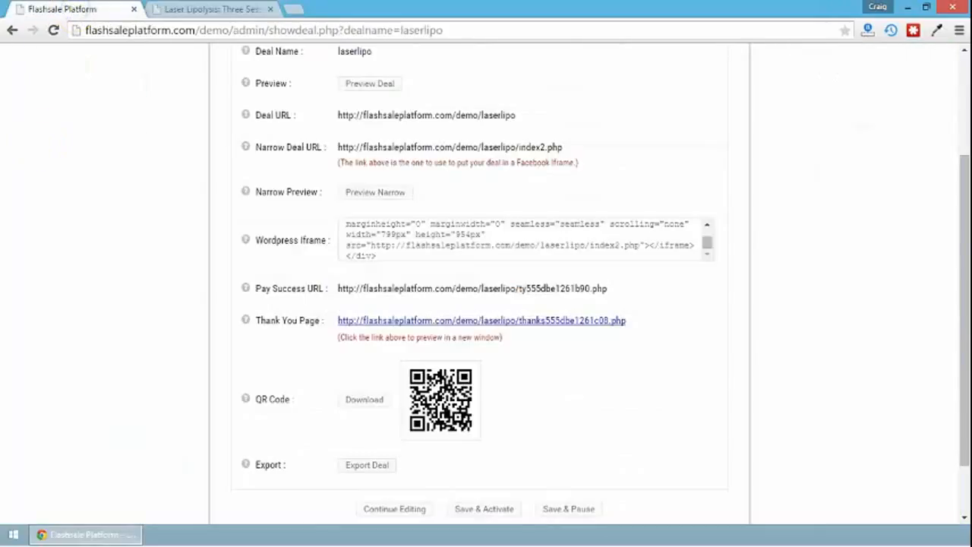